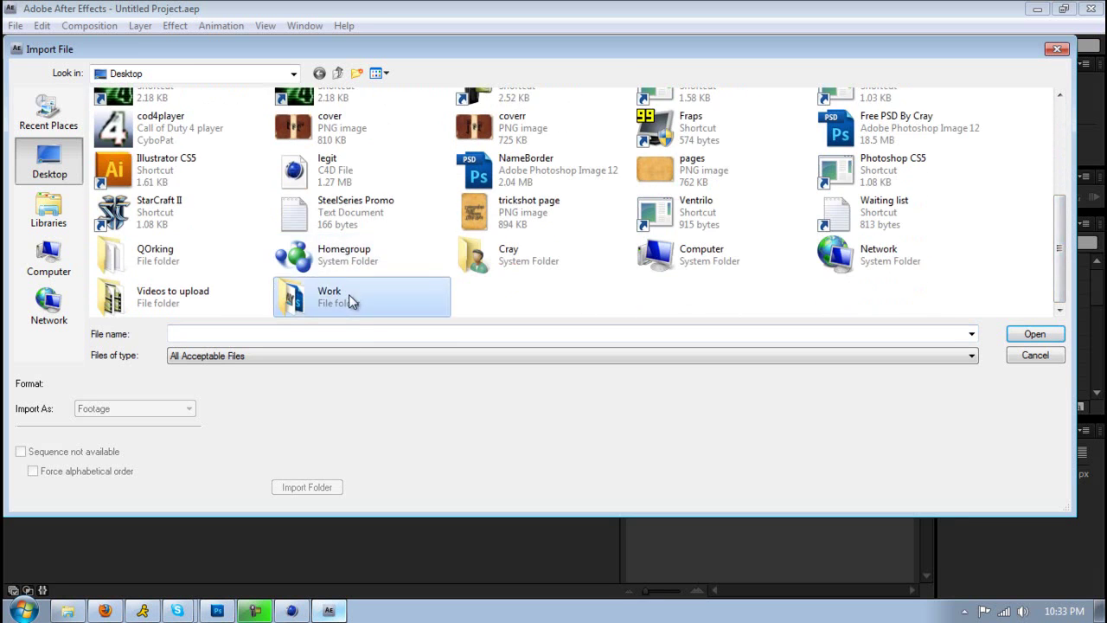
Browse the Import File dialog to Desktop > Work > ProSimCentral.
{"action": "double_click", "coordinate": [348, 298]}
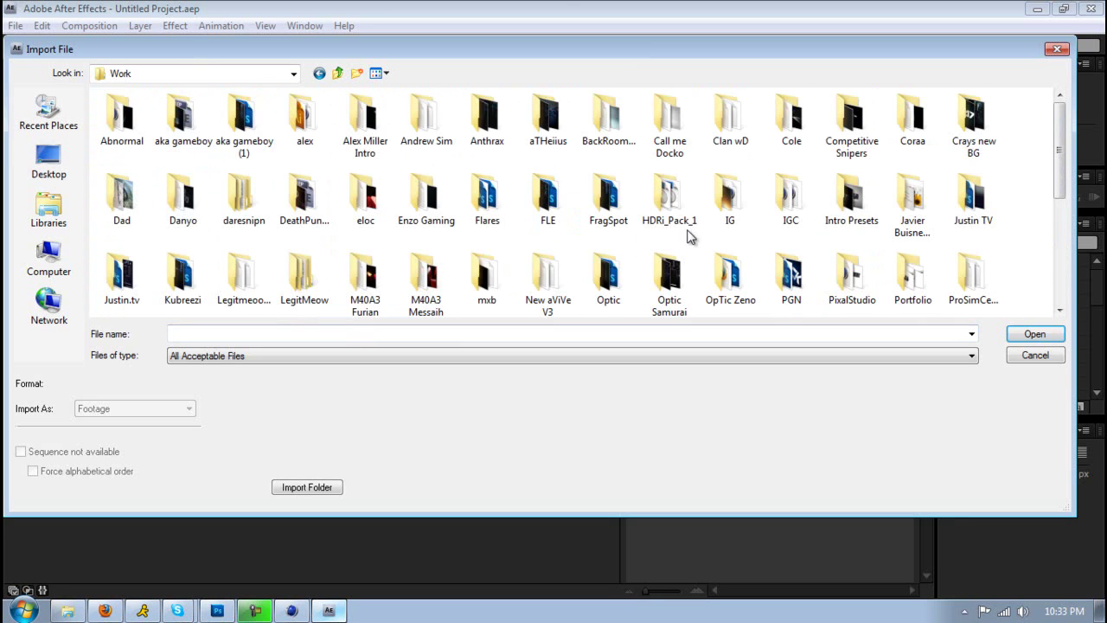
{"action": "scroll", "coordinate": [690, 237], "scroll_direction": "down", "scroll_amount": 2}
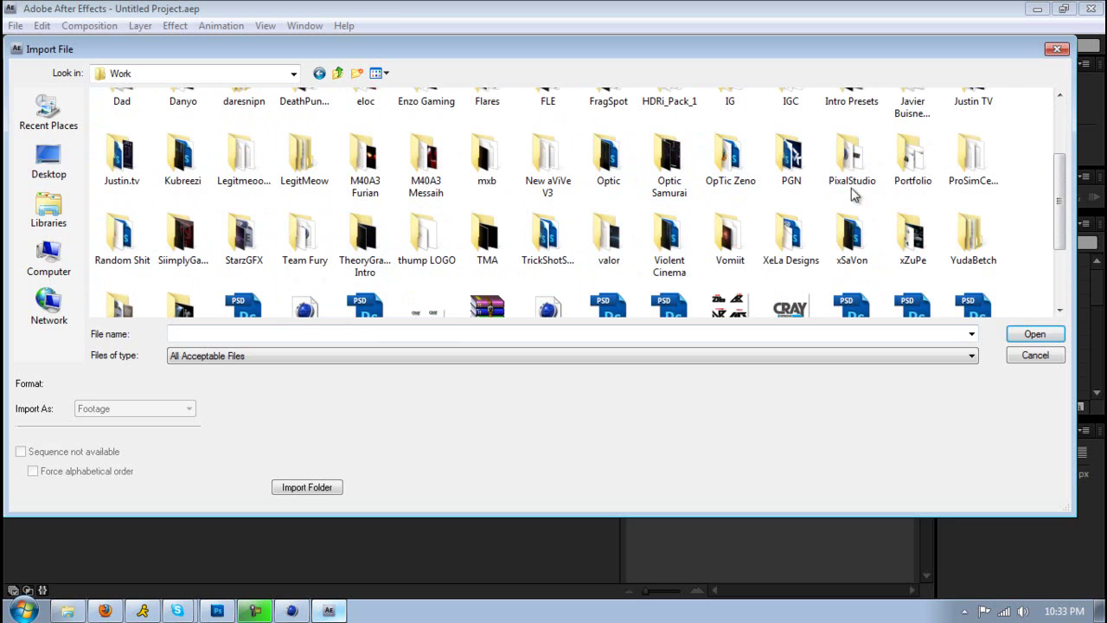
{"action": "double_click", "coordinate": [970, 173]}
{"action": "key", "text": "a"}
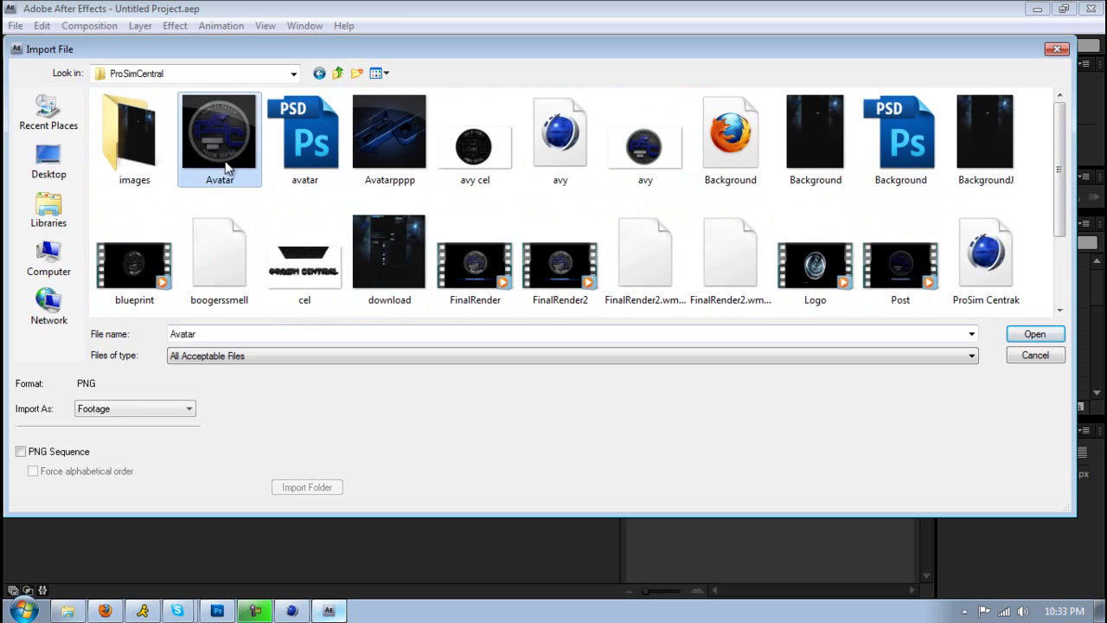
{"action": "scroll", "coordinate": [437, 223], "scroll_direction": "down", "scroll_amount": 1}
{"action": "scroll", "coordinate": [437, 223], "scroll_direction": "up", "scroll_amount": 1}
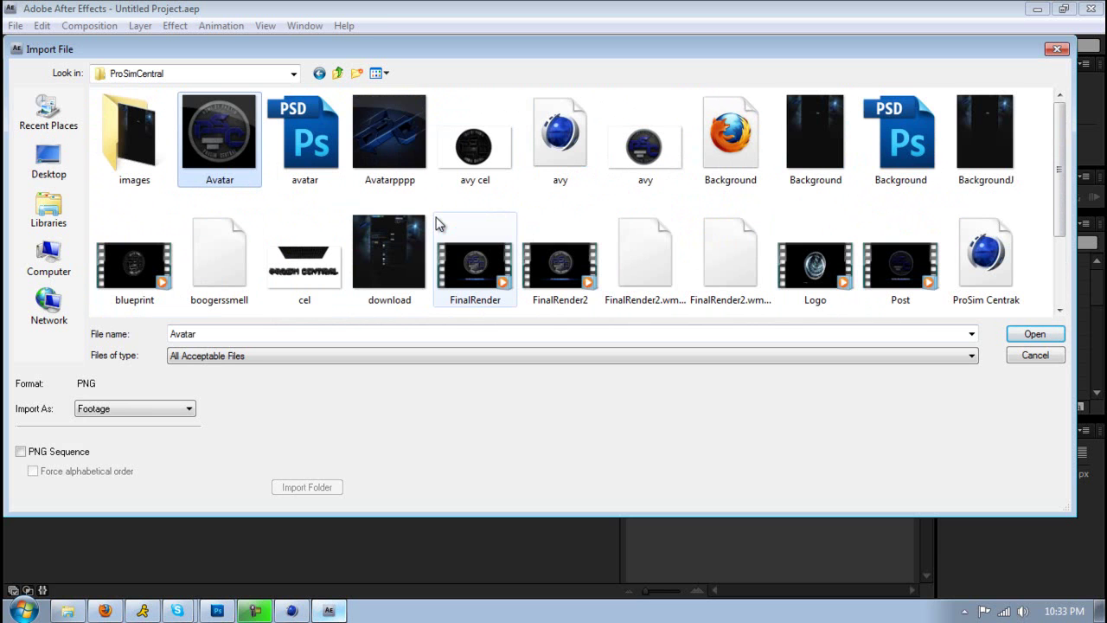
Check the images subfolder, then import the ProSim Central R video from ProSimCentral.
{"action": "double_click", "coordinate": [131, 151]}
{"action": "left_click", "coordinate": [319, 73]}
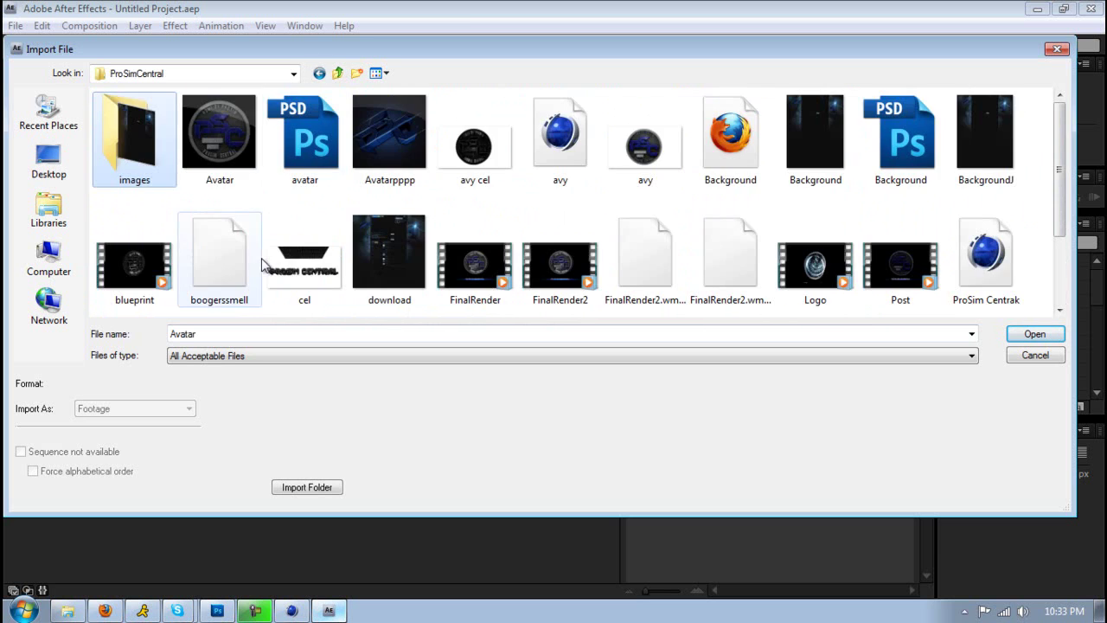
{"action": "scroll", "coordinate": [255, 251], "scroll_direction": "down", "scroll_amount": 1}
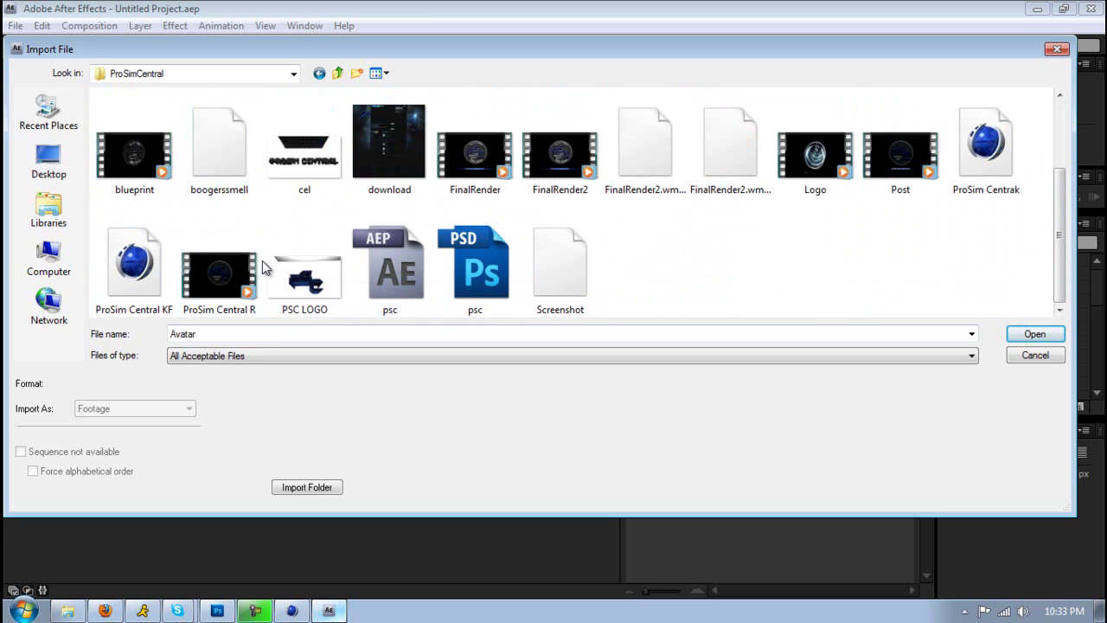
{"action": "left_click", "coordinate": [220, 271]}
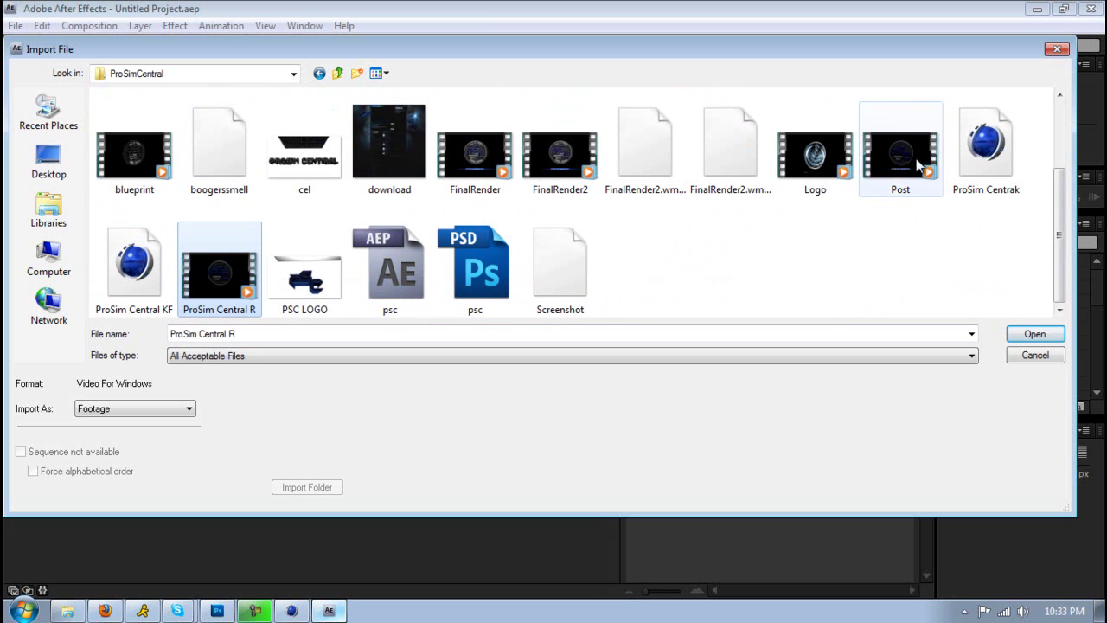
{"action": "scroll", "coordinate": [891, 208], "scroll_direction": "up", "scroll_amount": 1}
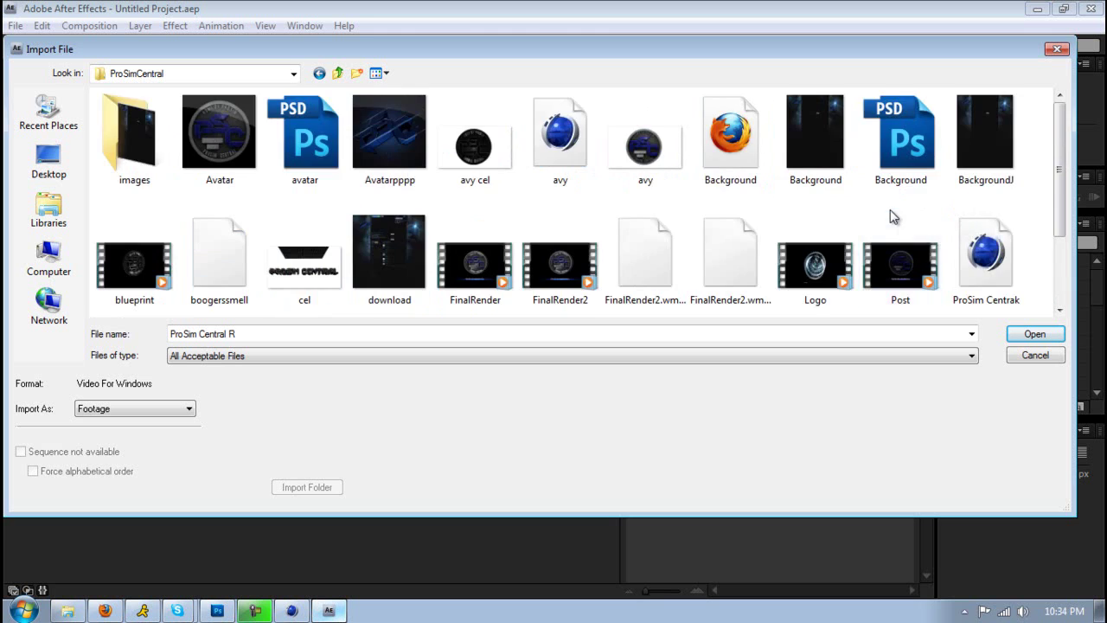
{"action": "left_click", "coordinate": [809, 243]}
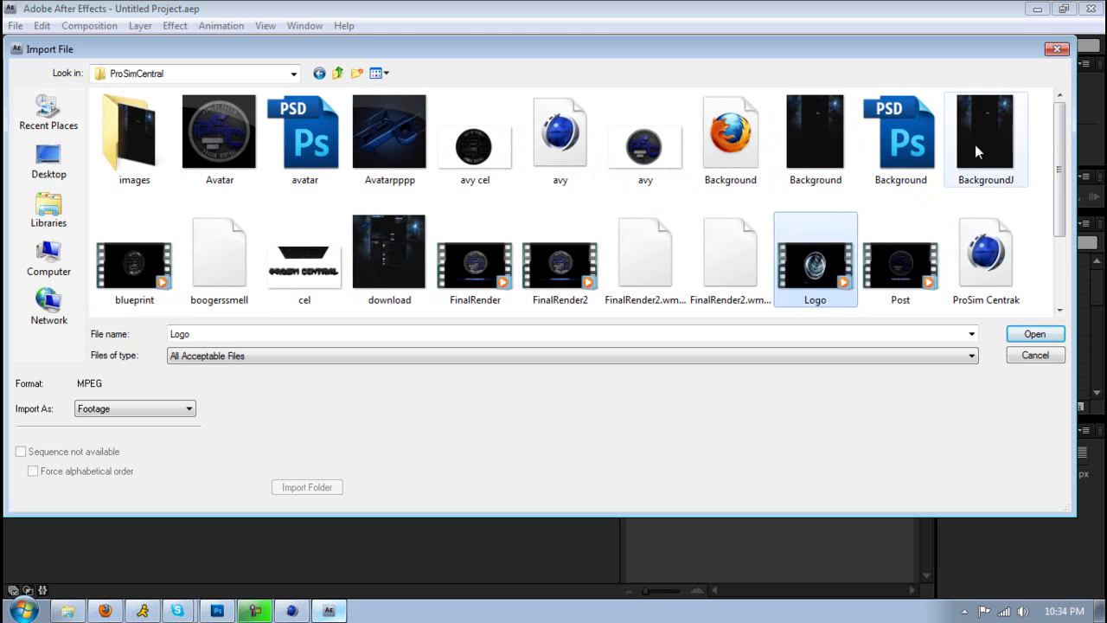
{"action": "scroll", "coordinate": [337, 216], "scroll_direction": "down", "scroll_amount": 1}
{"action": "double_click", "coordinate": [218, 276]}
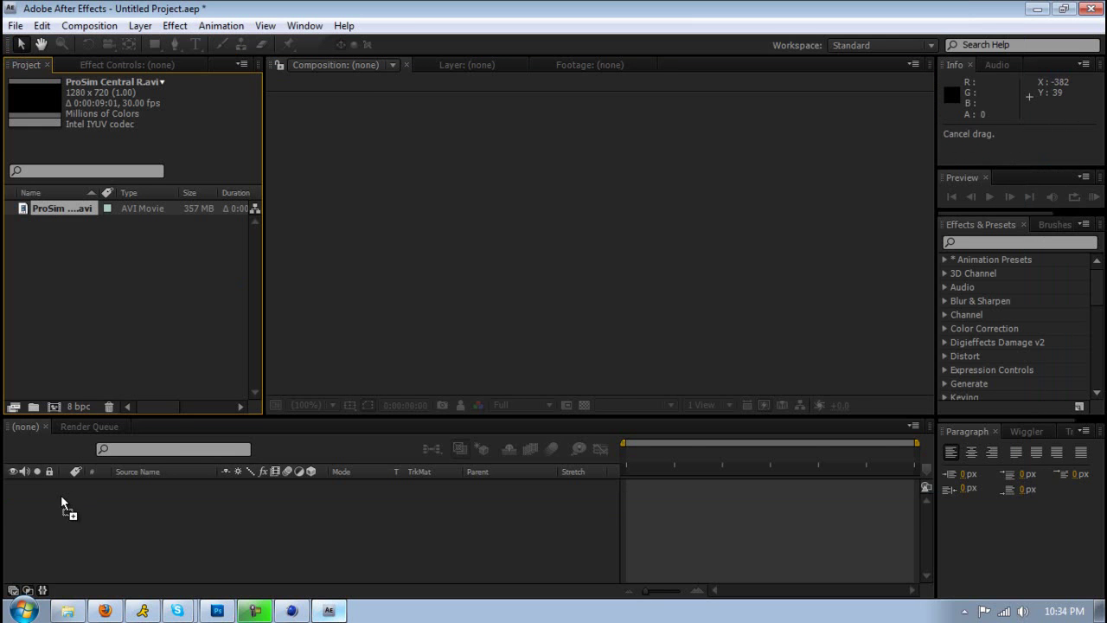
Create a composition from the ProSim Central R footage and import blueprint.avi.
{"action": "left_click_drag", "start_coordinate": [61, 499], "coordinate": [60, 497]}
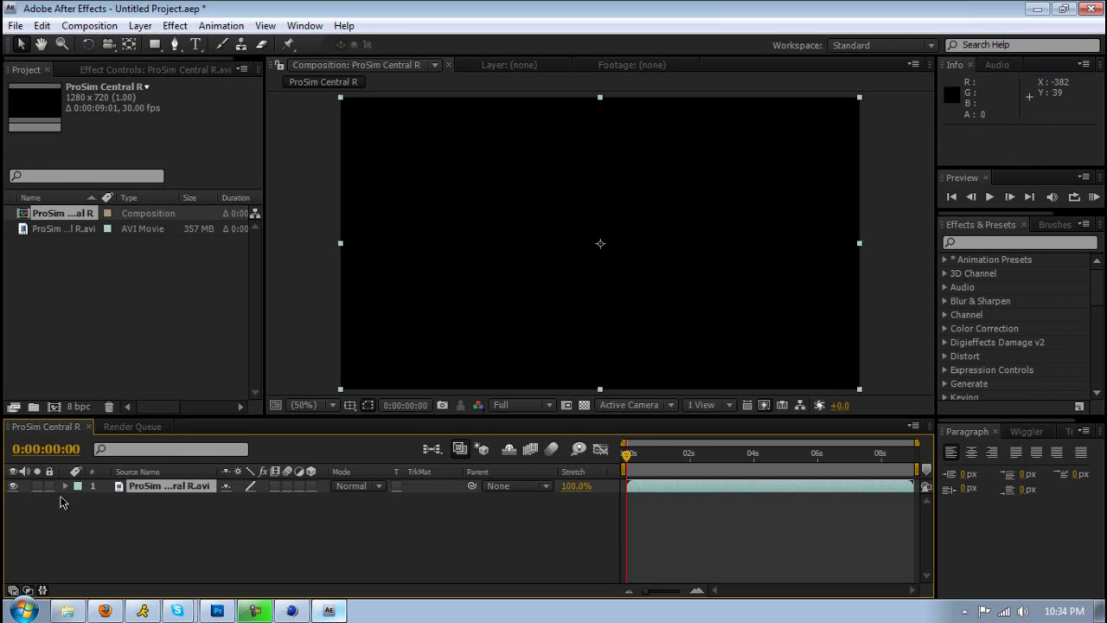
{"action": "left_click", "coordinate": [17, 28]}
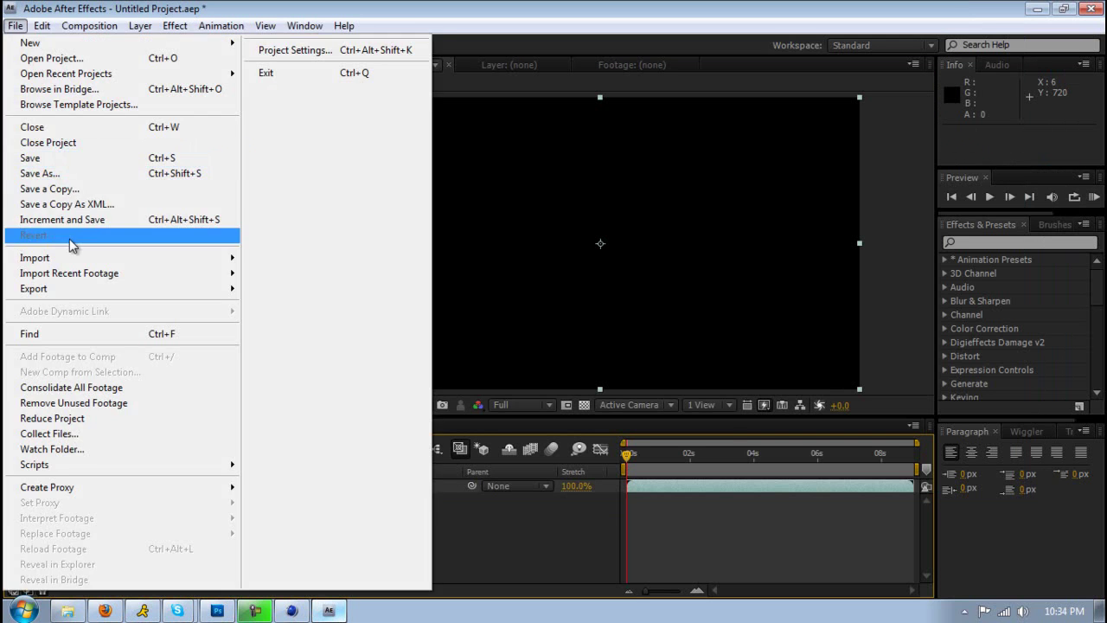
{"action": "mouse_move", "coordinate": [86, 255]}
{"action": "left_click", "coordinate": [280, 194]}
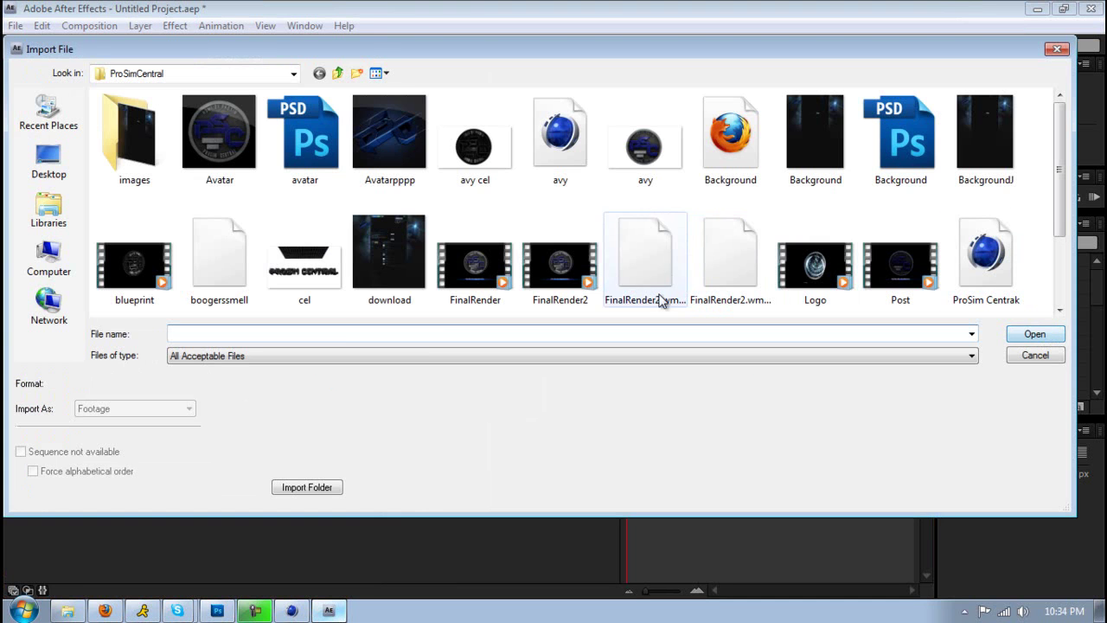
{"action": "double_click", "coordinate": [156, 280]}
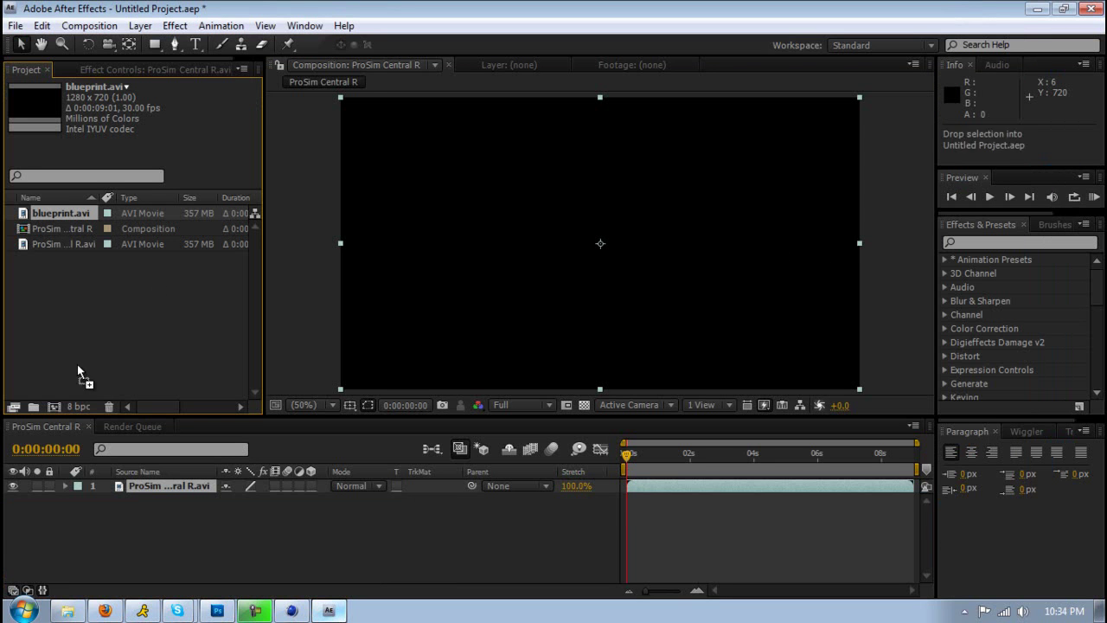
Add blueprint.avi to the composition and compare its wireframe with the coin at 0:00:02:14.
{"action": "left_click_drag", "start_coordinate": [87, 480], "coordinate": [96, 510]}
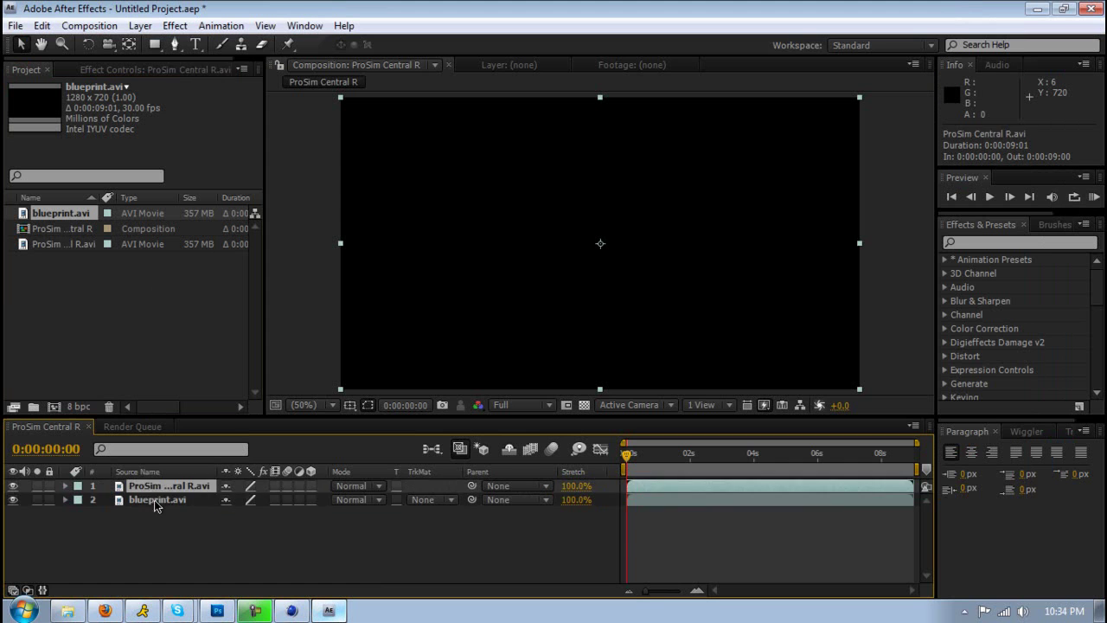
{"action": "left_click", "coordinate": [156, 504]}
{"action": "left_click", "coordinate": [13, 499]}
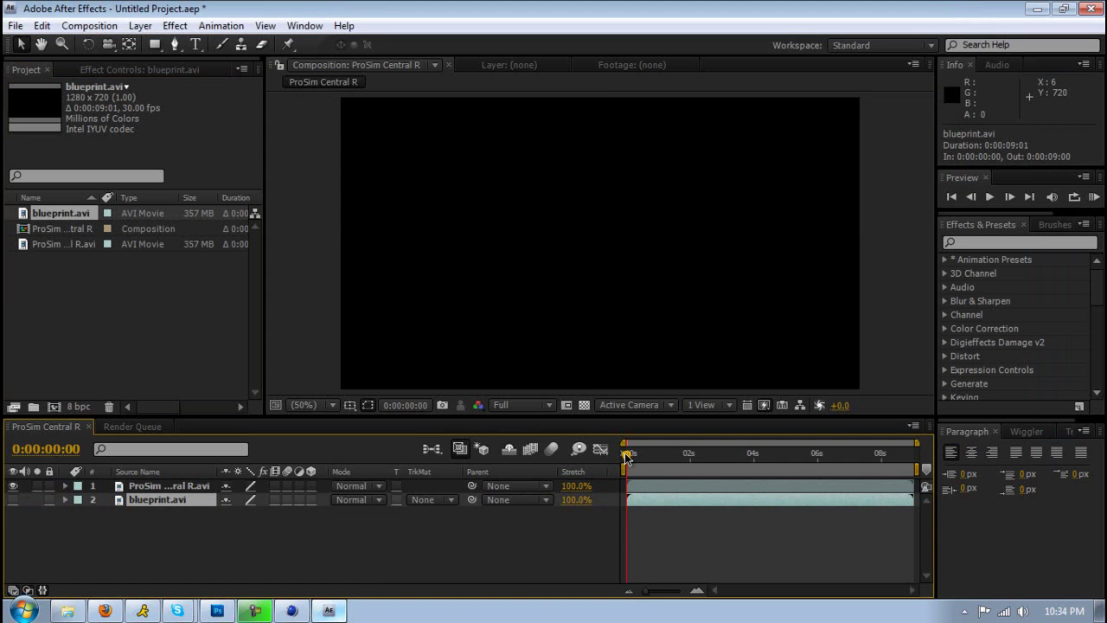
{"action": "left_click", "coordinate": [764, 460]}
{"action": "left_click", "coordinate": [744, 465]}
{"action": "left_click", "coordinate": [676, 459]}
{"action": "left_click", "coordinate": [705, 458]}
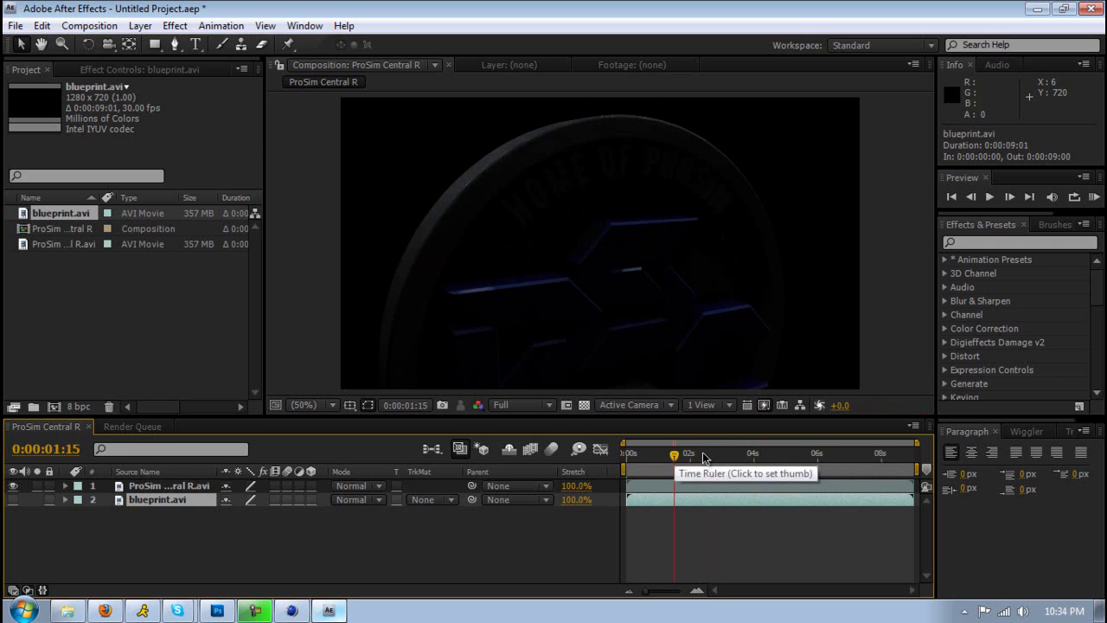
{"action": "left_click", "coordinate": [13, 486]}
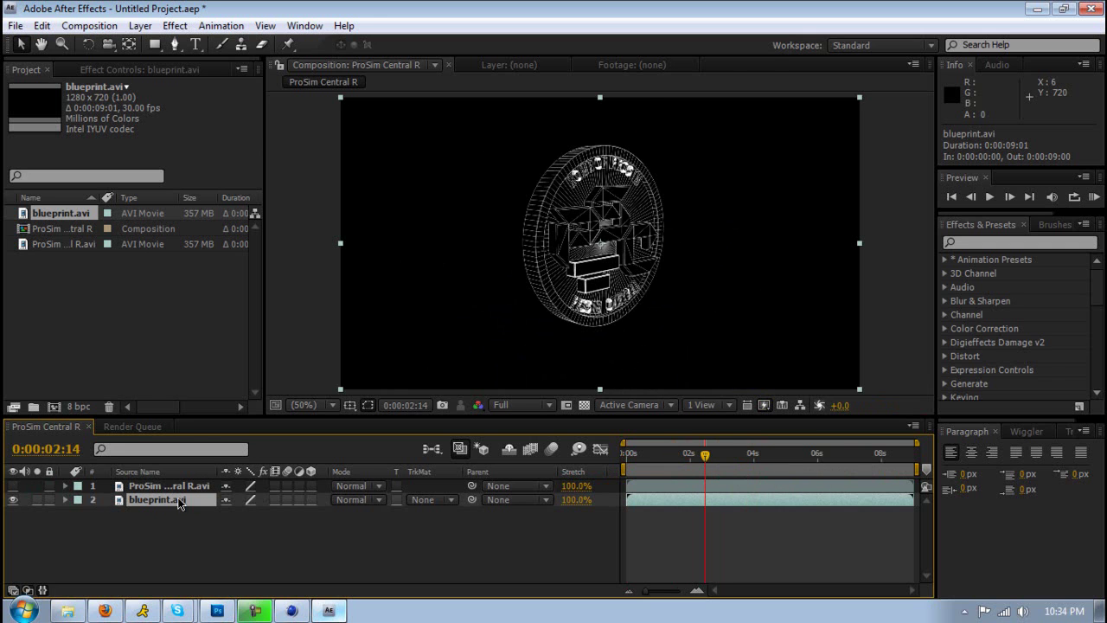
{"action": "left_click", "coordinate": [13, 487]}
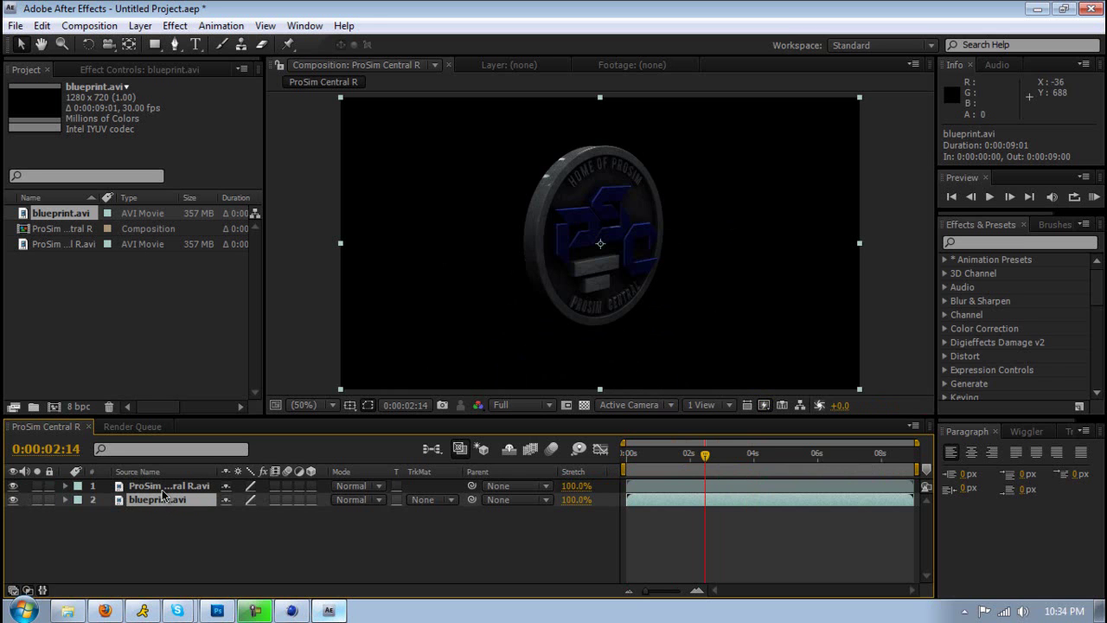
Move the blueprint.avi layer above the ProSim Central R.avi layer.
{"action": "mouse_move", "coordinate": [162, 499]}
{"action": "left_mouse_down"}
{"action": "mouse_move", "coordinate": [167, 472]}
{"action": "mouse_move", "coordinate": [167, 487]}
{"action": "left_mouse_up"}
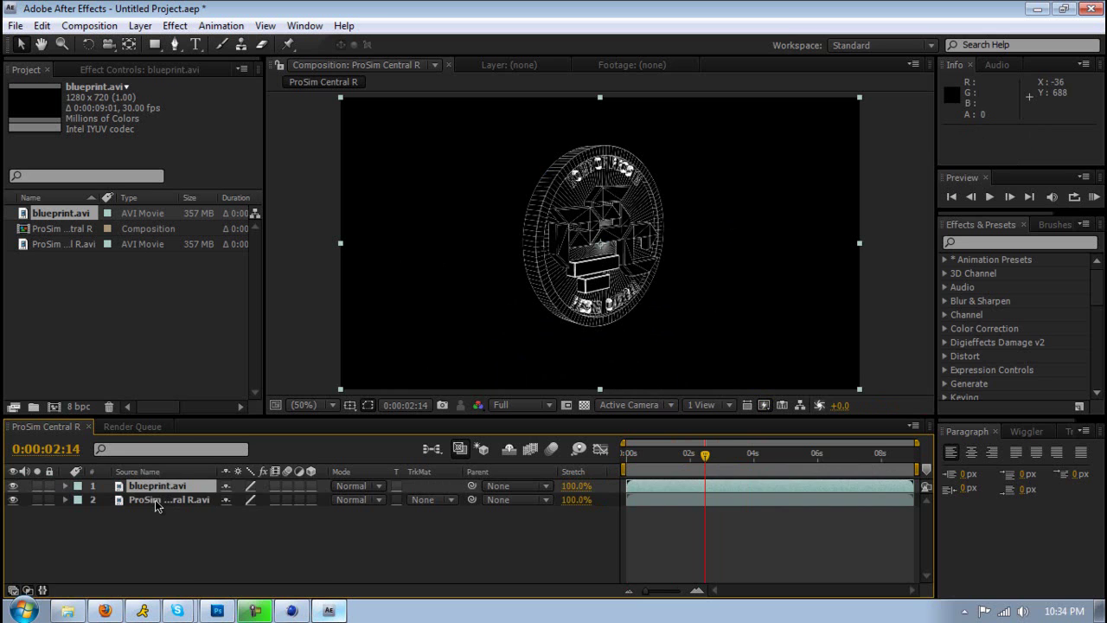
{"action": "left_click", "coordinate": [156, 500]}
{"action": "left_click", "coordinate": [162, 487]}
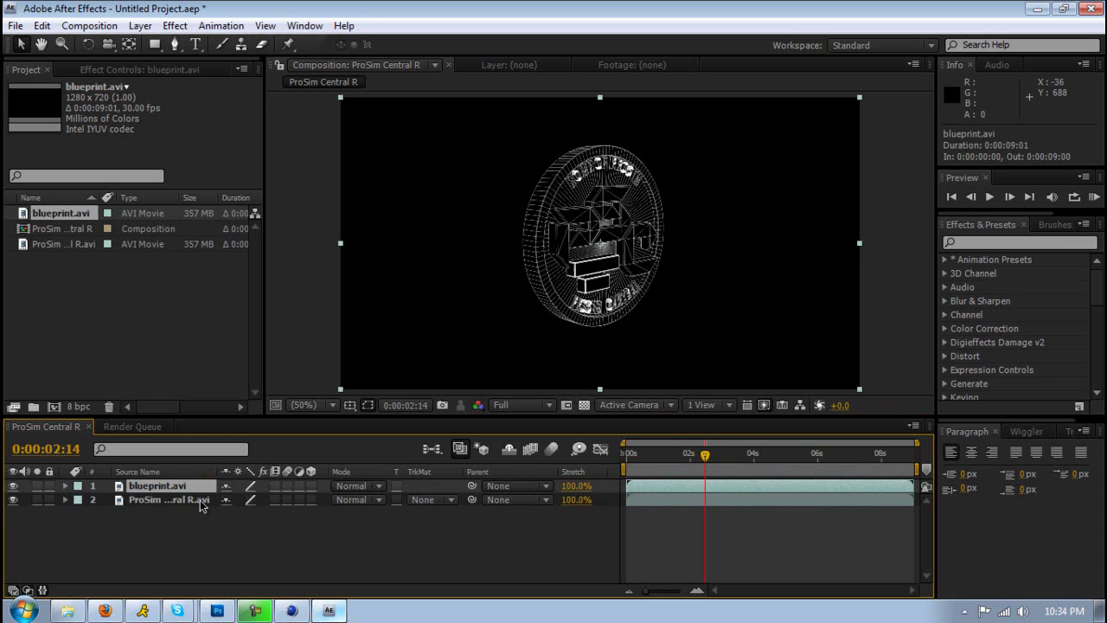
Show the blueprint layer's Opacity and set a starting opacity keyframe at 0:00:00.
{"action": "key", "text": "t"}
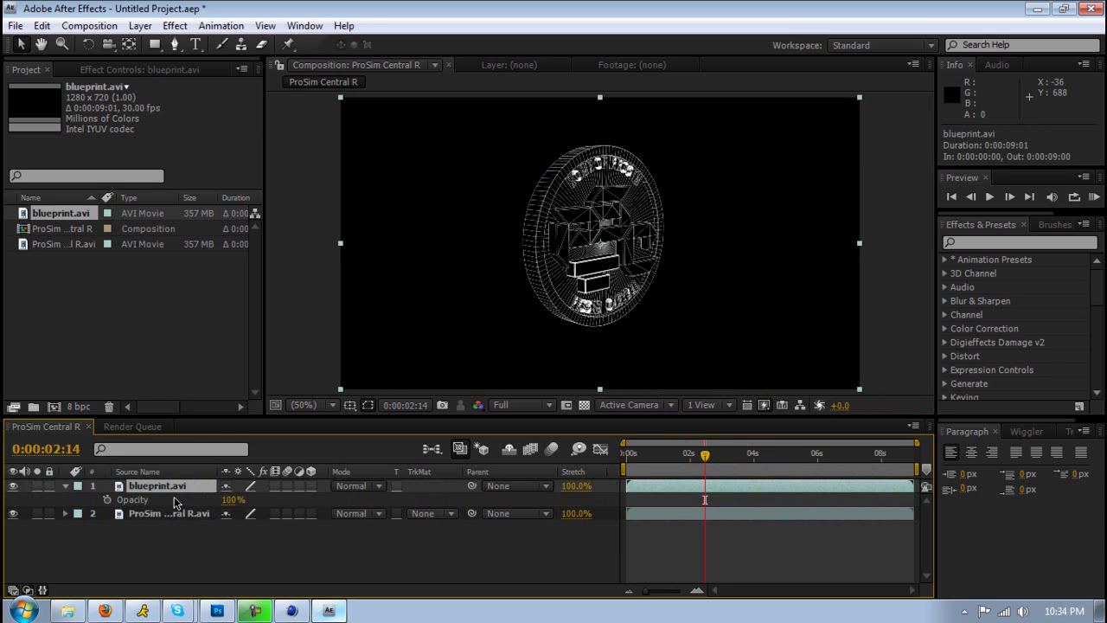
{"action": "mouse_move", "coordinate": [223, 502]}
{"action": "left_mouse_down"}
{"action": "mouse_move", "coordinate": [171, 491]}
{"action": "mouse_move", "coordinate": [219, 504]}
{"action": "left_mouse_up"}
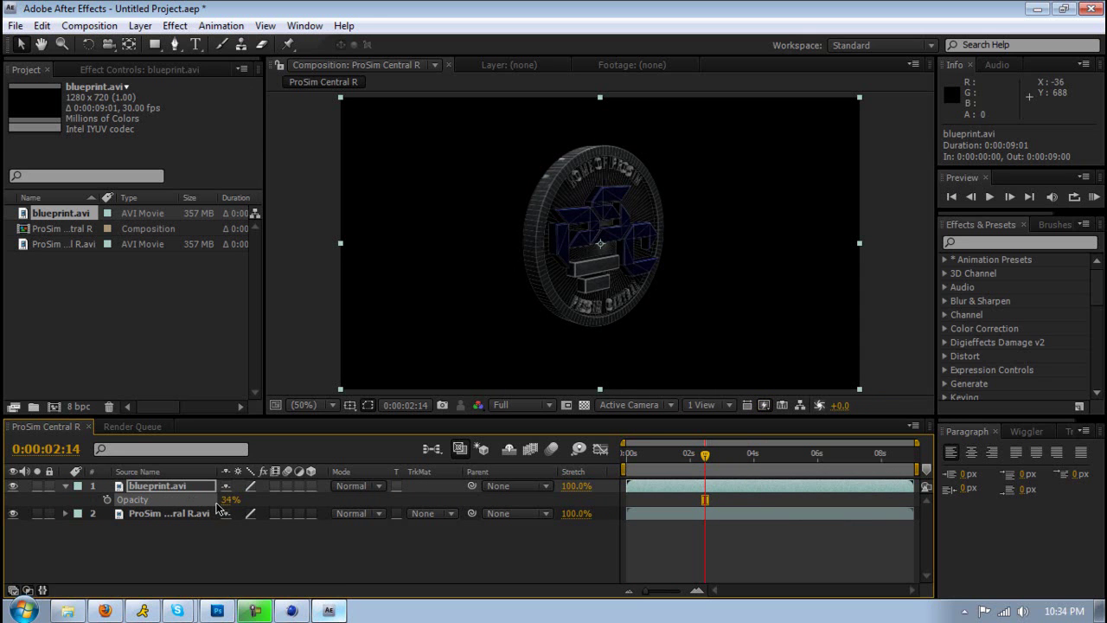
{"action": "left_click_drag", "start_coordinate": [703, 455], "coordinate": [581, 457]}
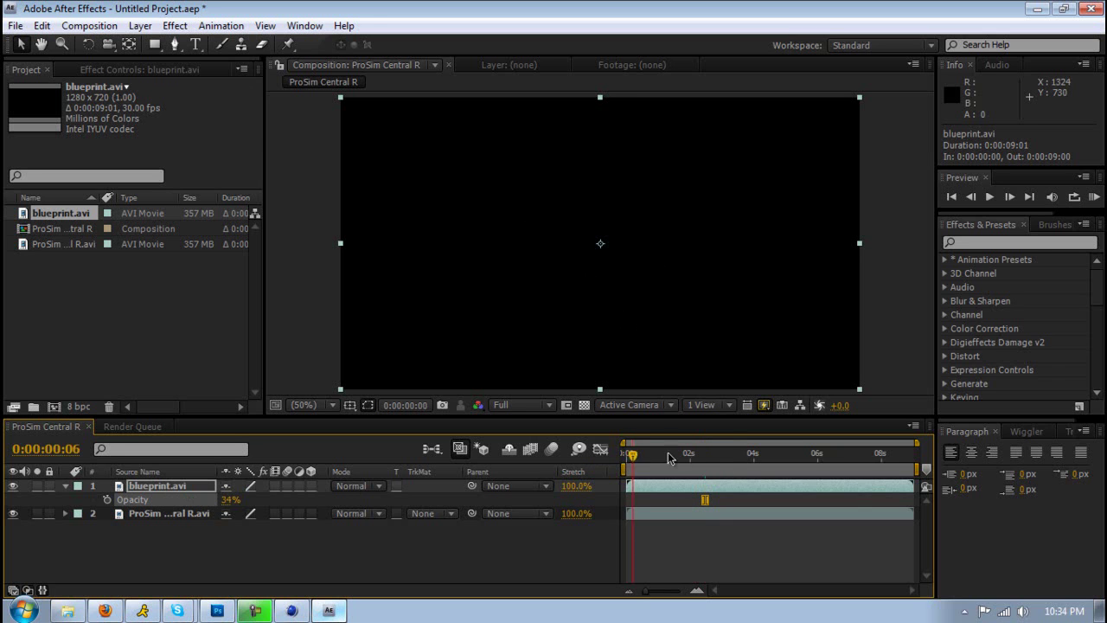
{"action": "left_click_drag", "start_coordinate": [728, 463], "coordinate": [616, 458]}
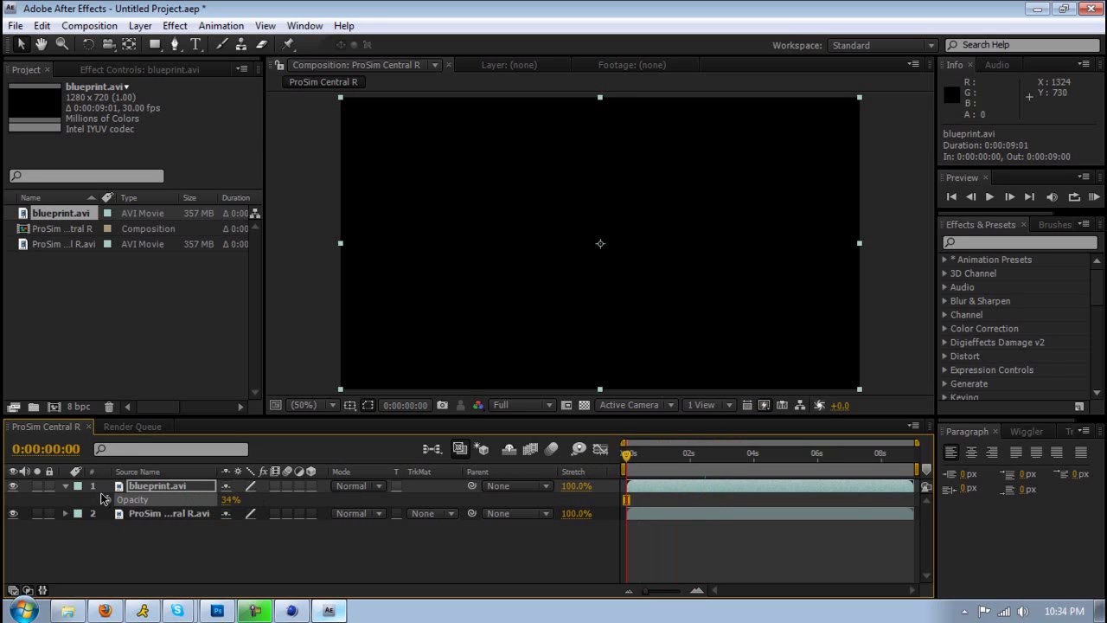
{"action": "left_click", "coordinate": [106, 499]}
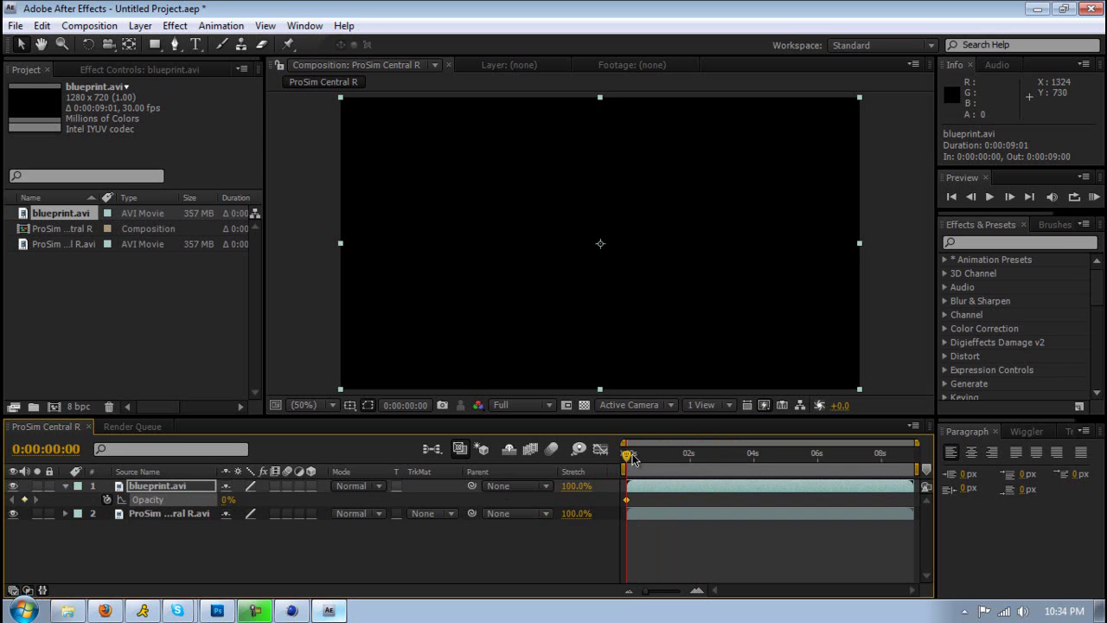
Keyframe blueprint opacity at about 23% at 0:00:02:13 and 0% at 0:00:04:05.
{"action": "left_click_drag", "start_coordinate": [629, 460], "coordinate": [704, 458]}
{"action": "left_click_drag", "start_coordinate": [233, 502], "coordinate": [244, 502]}
{"action": "left_click_drag", "start_coordinate": [696, 459], "coordinate": [758, 459]}
{"action": "left_click_drag", "start_coordinate": [229, 501], "coordinate": [64, 499]}
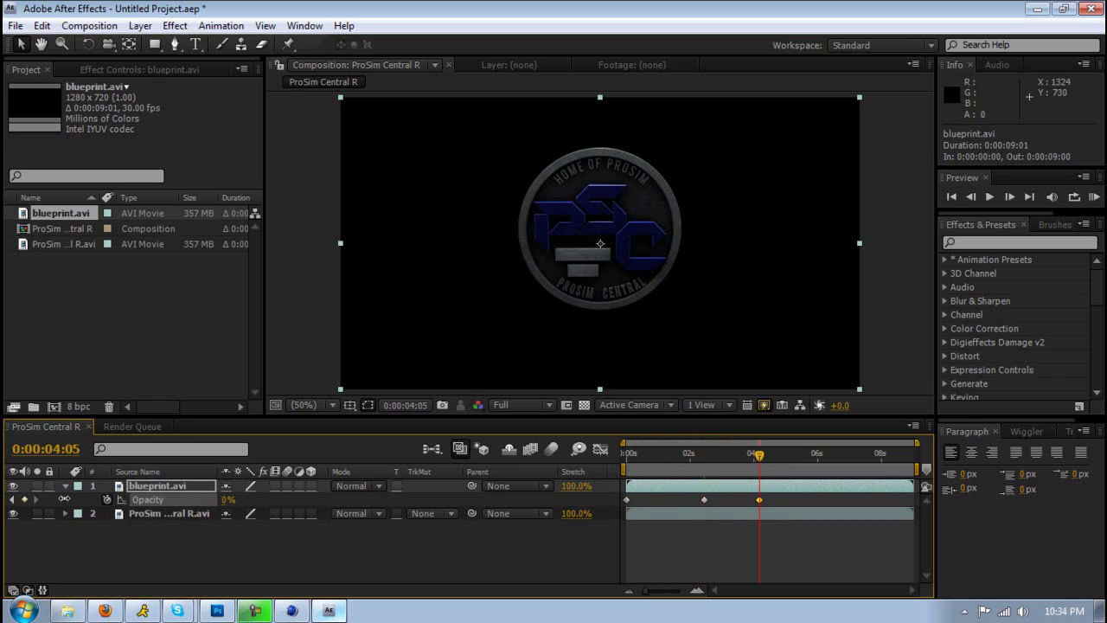
Keyframe opacity 55% at 0:00:06:07 and 0% at 0:00:07:23, preview, then view YouTube in Firefox.
{"action": "left_click_drag", "start_coordinate": [765, 463], "coordinate": [824, 458]}
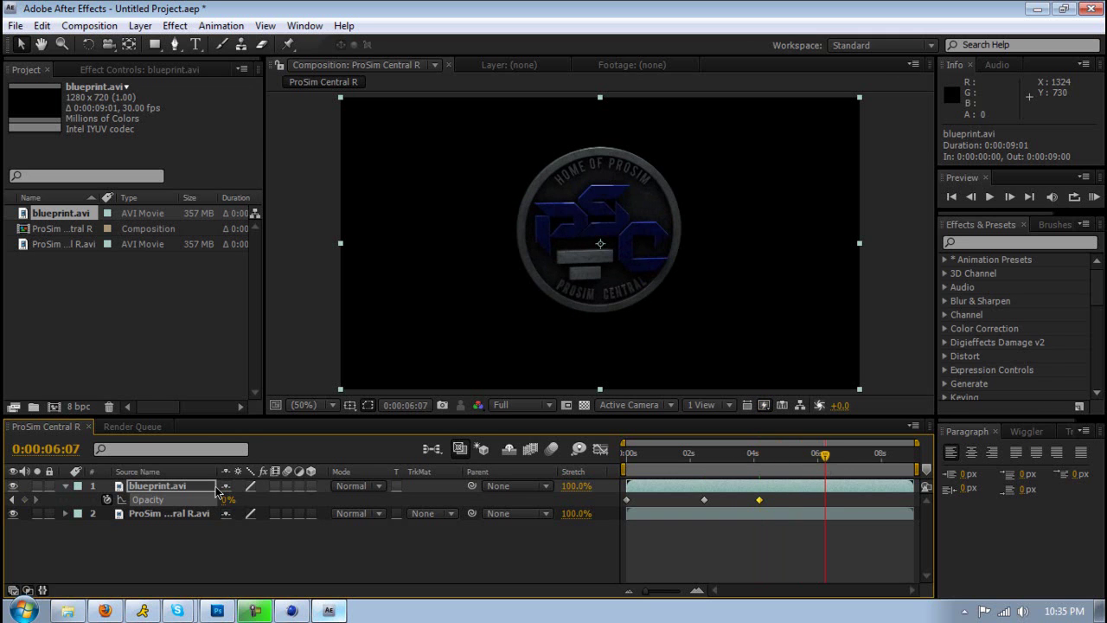
{"action": "left_click_drag", "start_coordinate": [225, 501], "coordinate": [273, 501]}
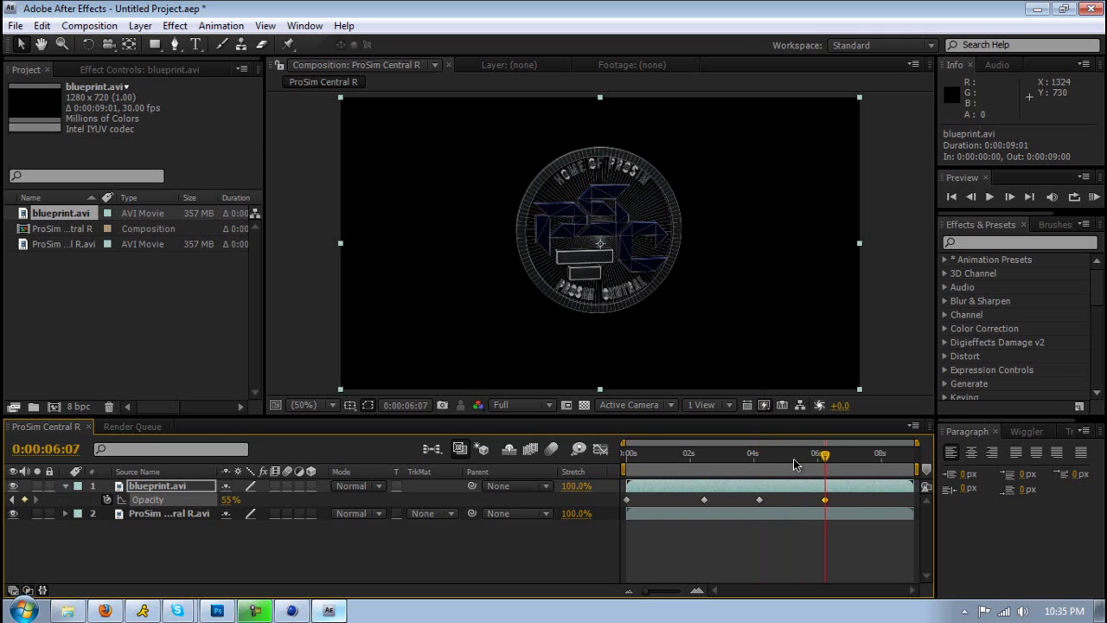
{"action": "left_click_drag", "start_coordinate": [852, 461], "coordinate": [875, 459]}
{"action": "left_click_drag", "start_coordinate": [228, 500], "coordinate": [61, 499]}
{"action": "left_click_drag", "start_coordinate": [878, 463], "coordinate": [828, 468]}
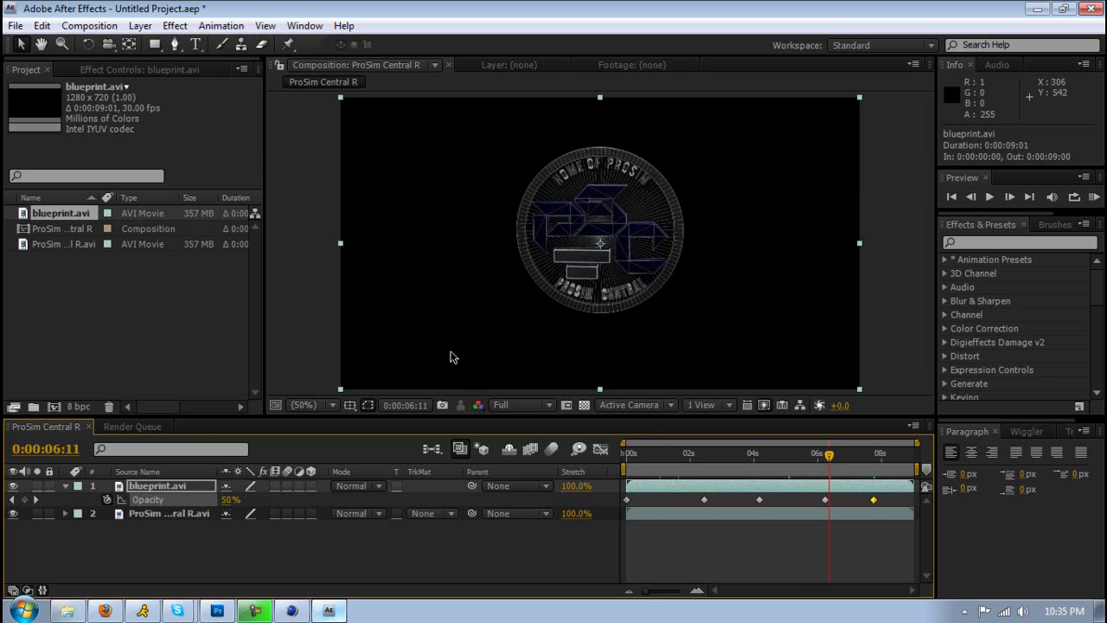
{"action": "left_click", "coordinate": [105, 610]}
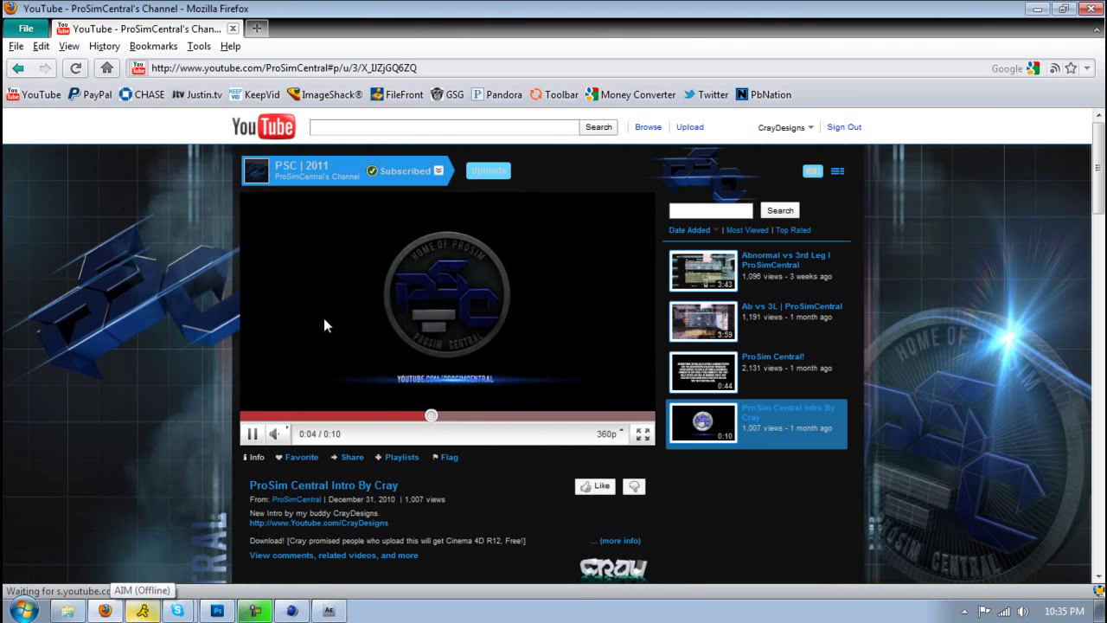
Return to After Effects, collapse the blueprint layer and apply the Twitch effect to it.
{"action": "left_click", "coordinate": [328, 611]}
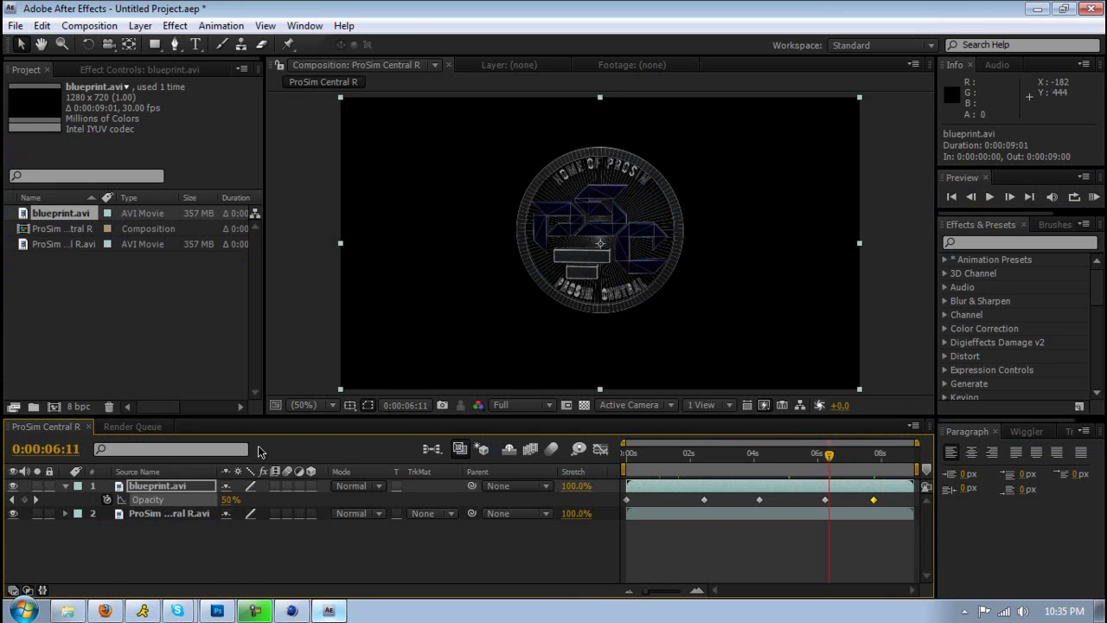
{"action": "left_click", "coordinate": [64, 487]}
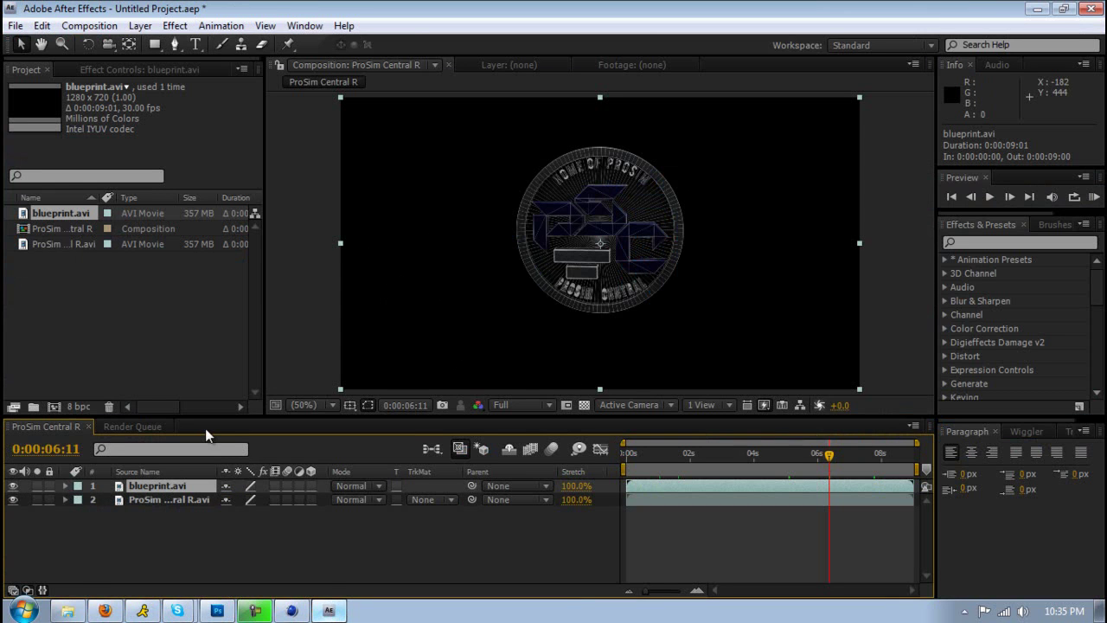
{"action": "left_click", "coordinate": [174, 26]}
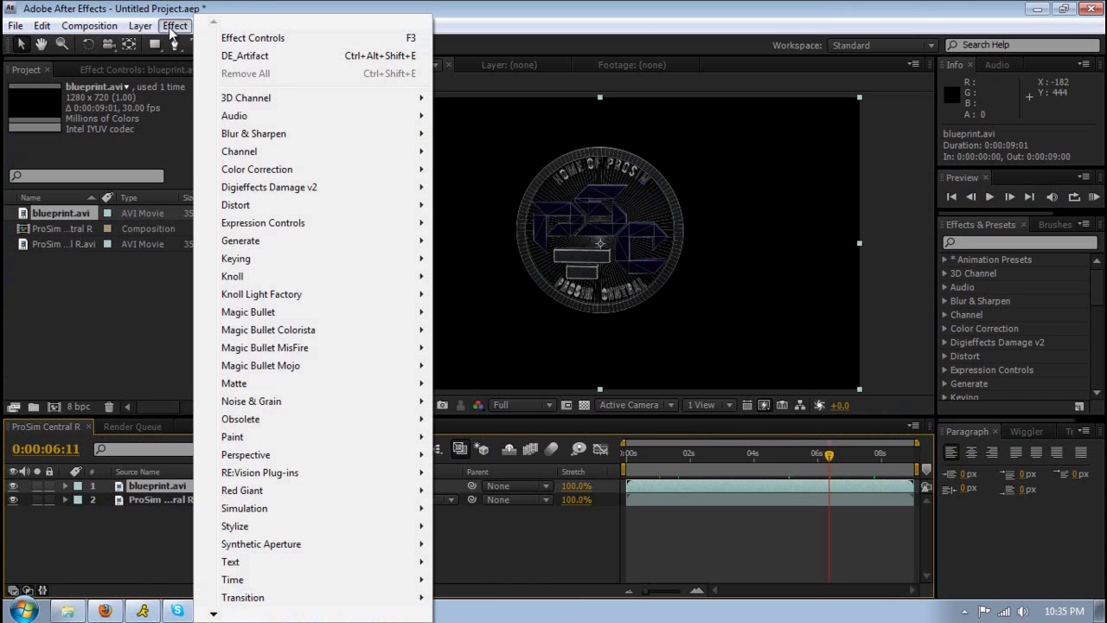
{"action": "left_click", "coordinate": [158, 487]}
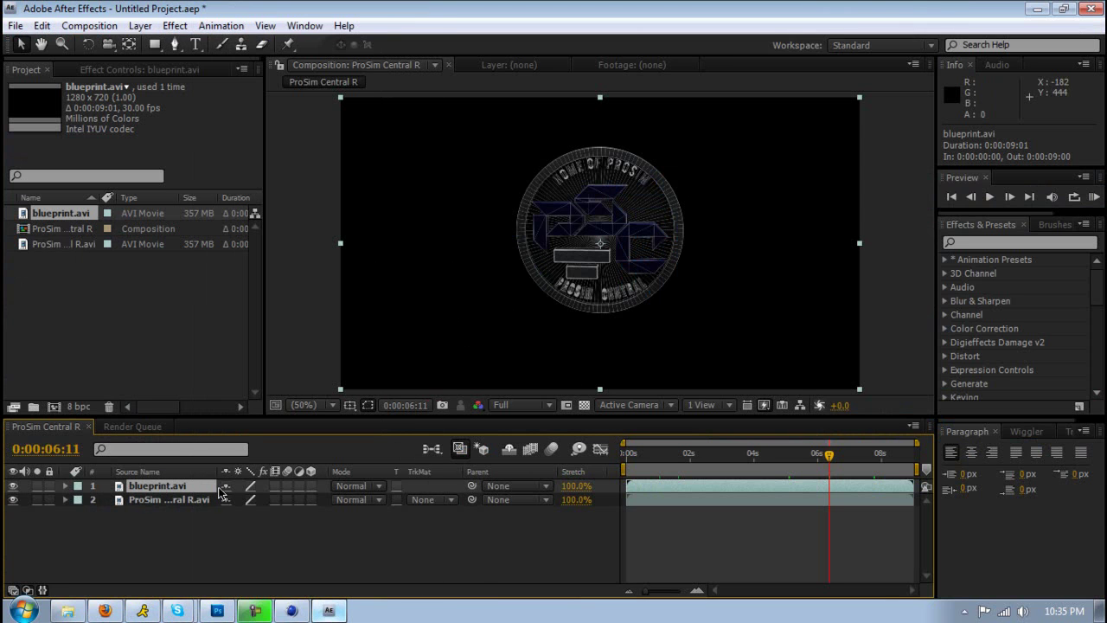
{"action": "left_click", "coordinate": [174, 26]}
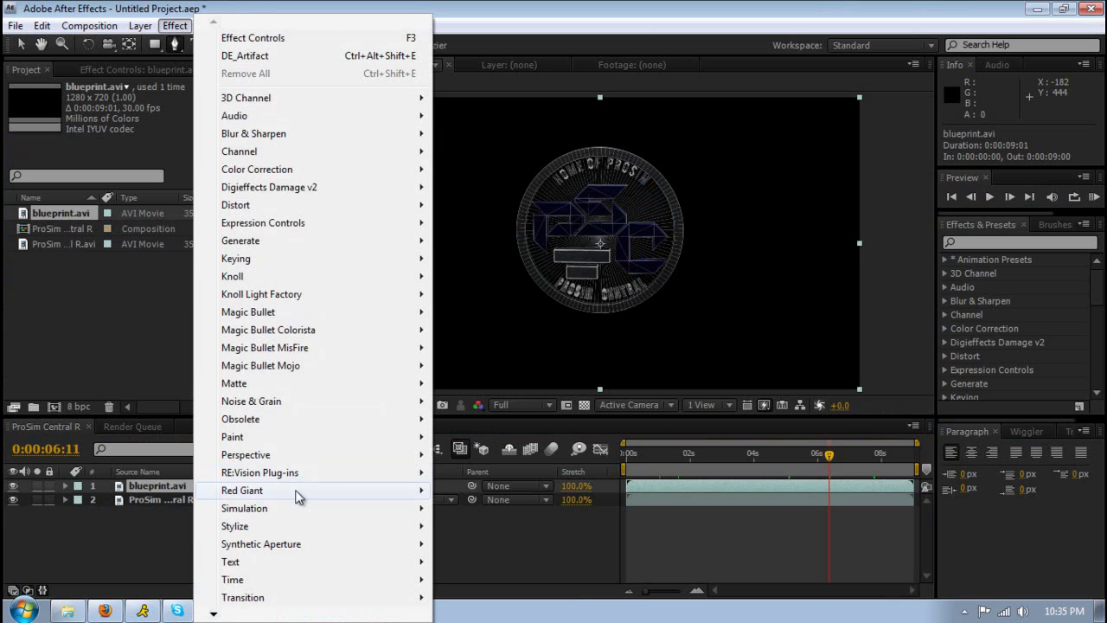
{"action": "mouse_move", "coordinate": [222, 615]}
{"action": "mouse_move", "coordinate": [244, 598]}
{"action": "left_click", "coordinate": [472, 598]}
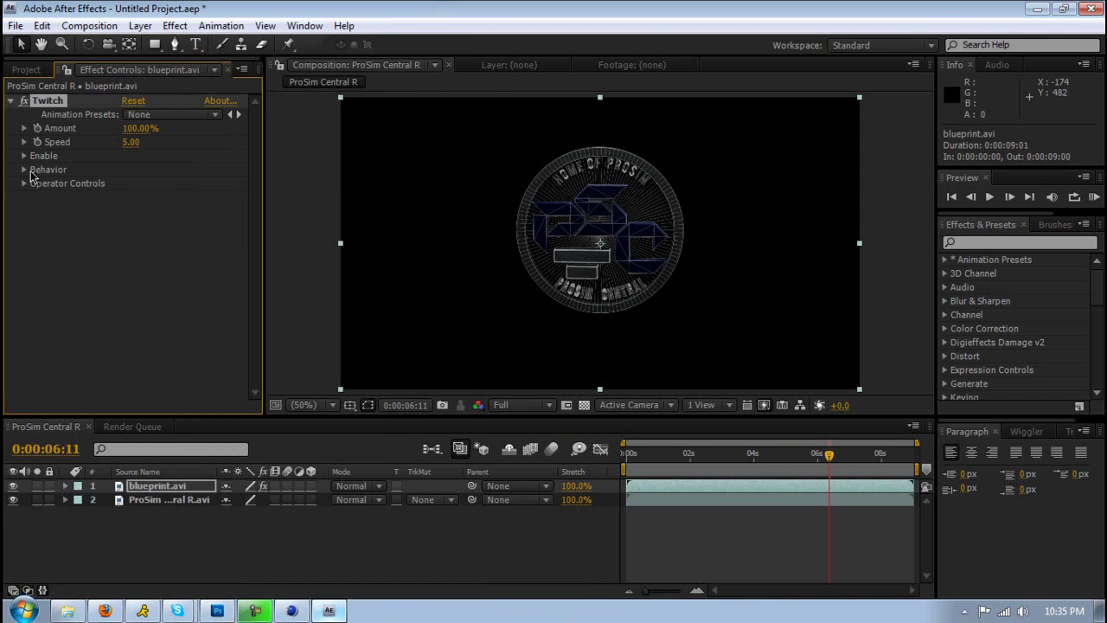
Enable Slide twitching in the Twitch effect's Enable options.
{"action": "left_click", "coordinate": [24, 184]}
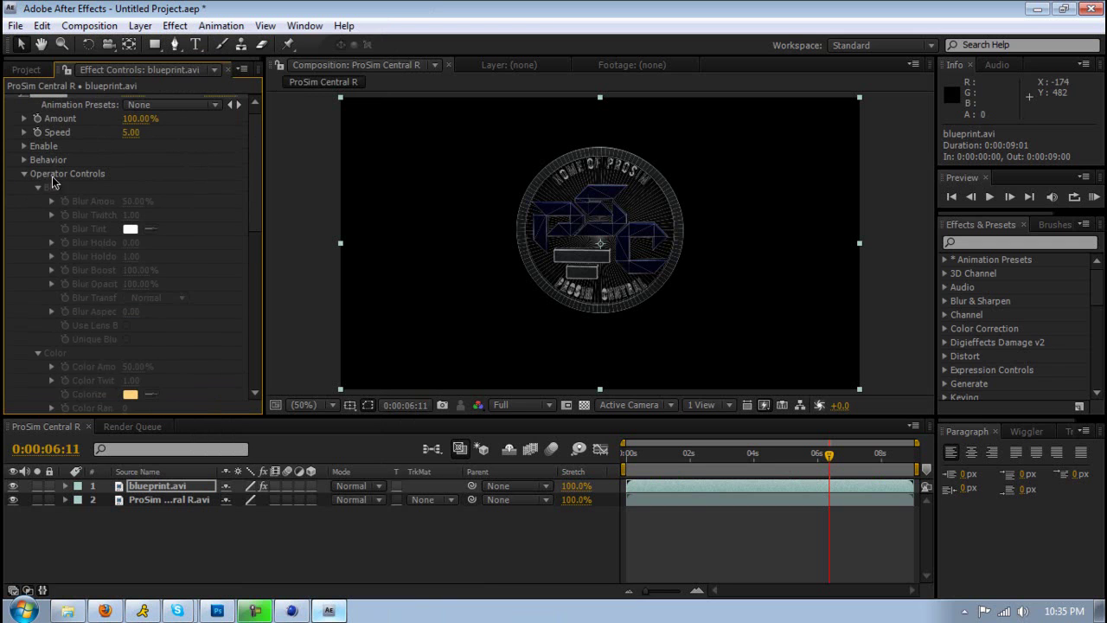
{"action": "left_click", "coordinate": [21, 173]}
{"action": "left_click", "coordinate": [23, 169]}
{"action": "left_click", "coordinate": [24, 169]}
{"action": "left_click", "coordinate": [24, 155]}
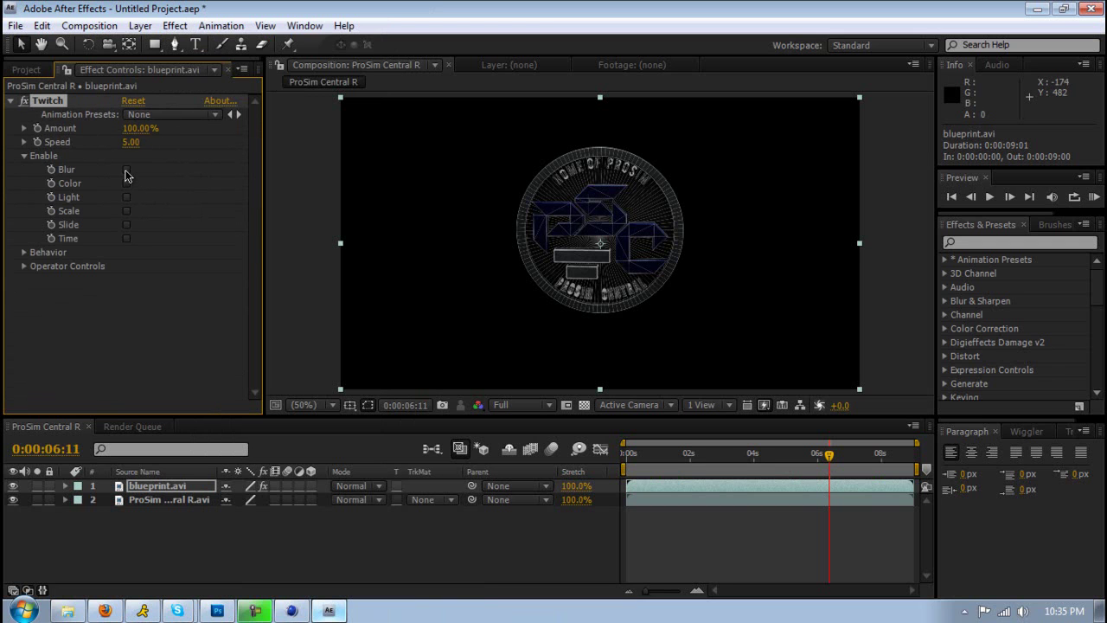
{"action": "left_click", "coordinate": [127, 224]}
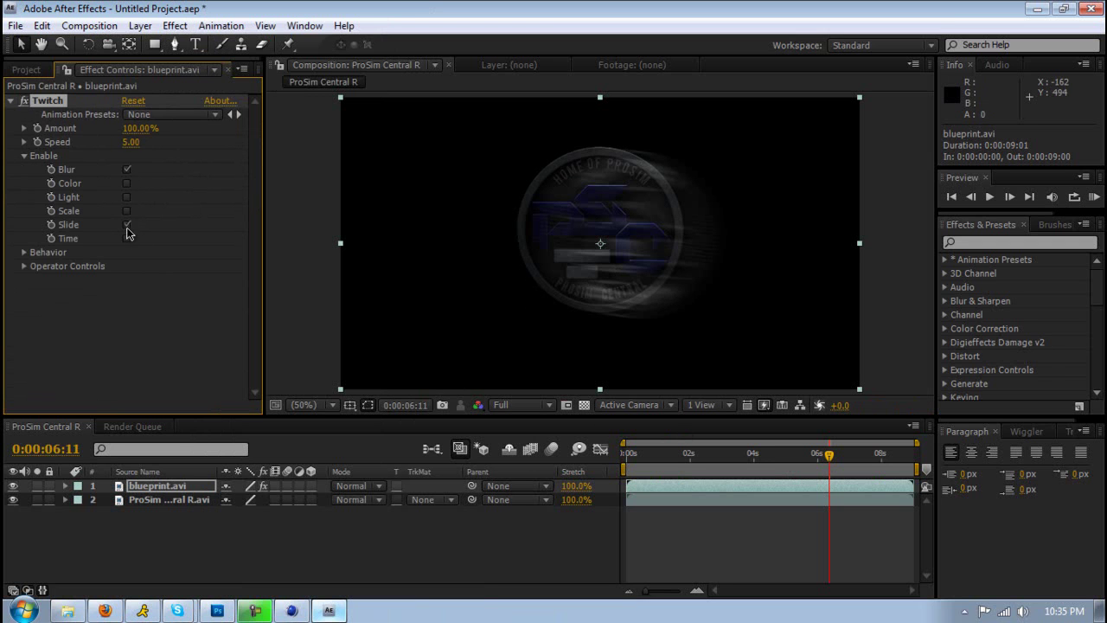
Try the Jitter, Random Color Flashes and Blinking presets, then settle on Fashion Show.
{"action": "left_click", "coordinate": [206, 115]}
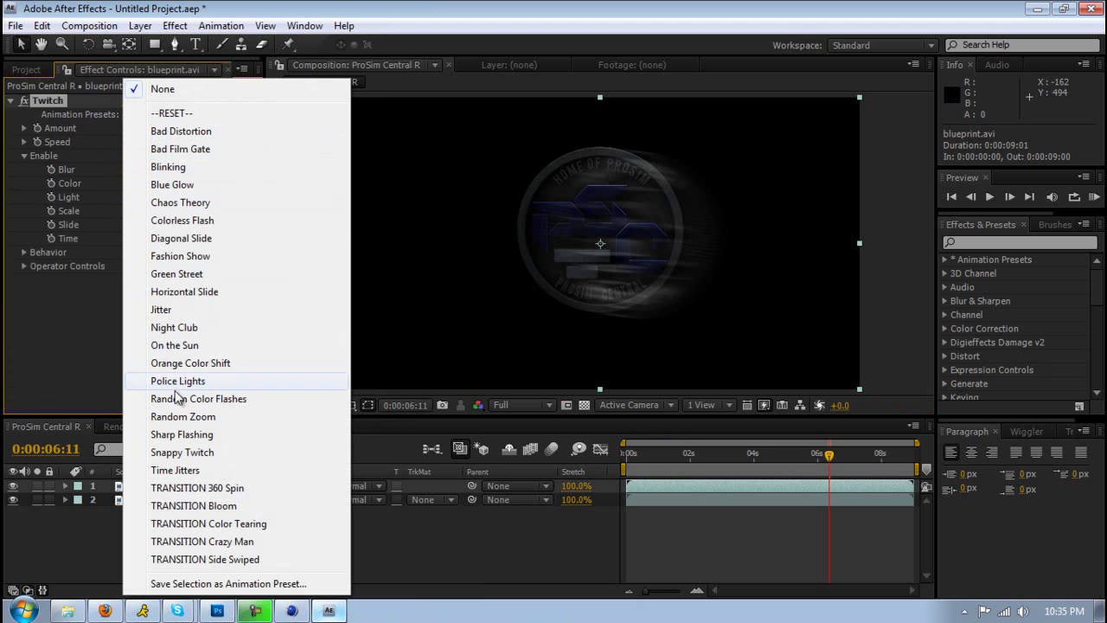
{"action": "left_click", "coordinate": [173, 313]}
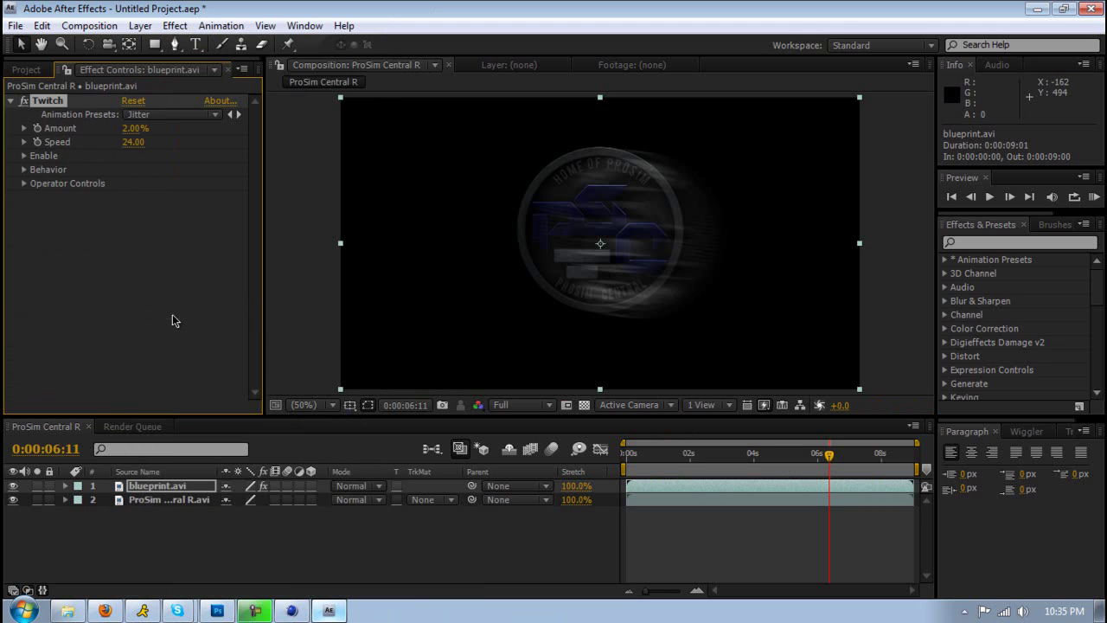
{"action": "left_click", "coordinate": [186, 117]}
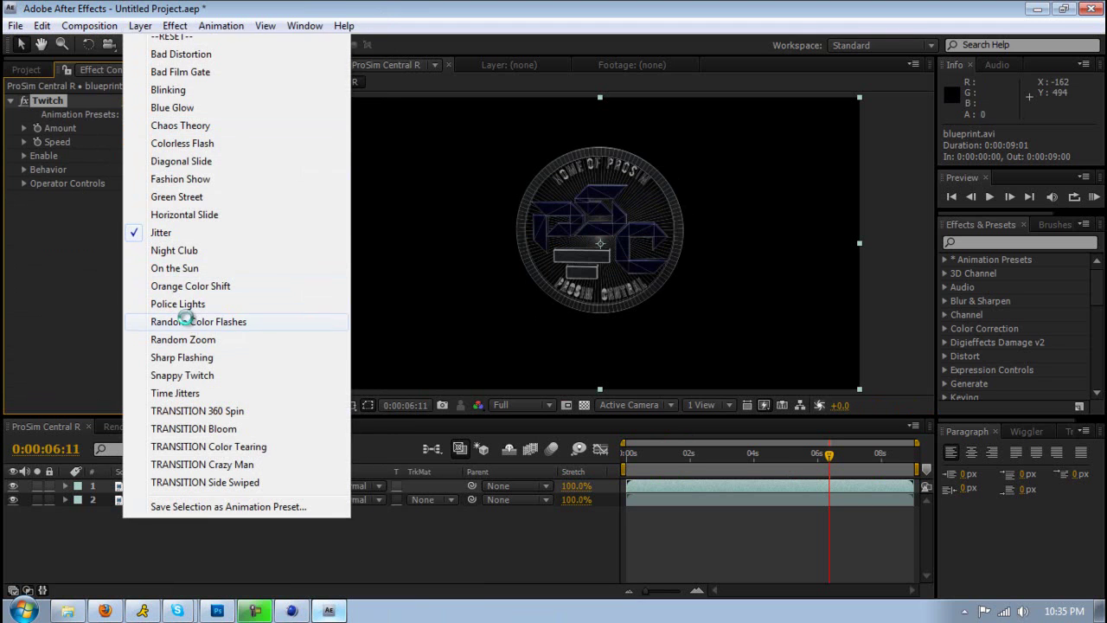
{"action": "left_click", "coordinate": [192, 320]}
{"action": "left_click", "coordinate": [192, 114]}
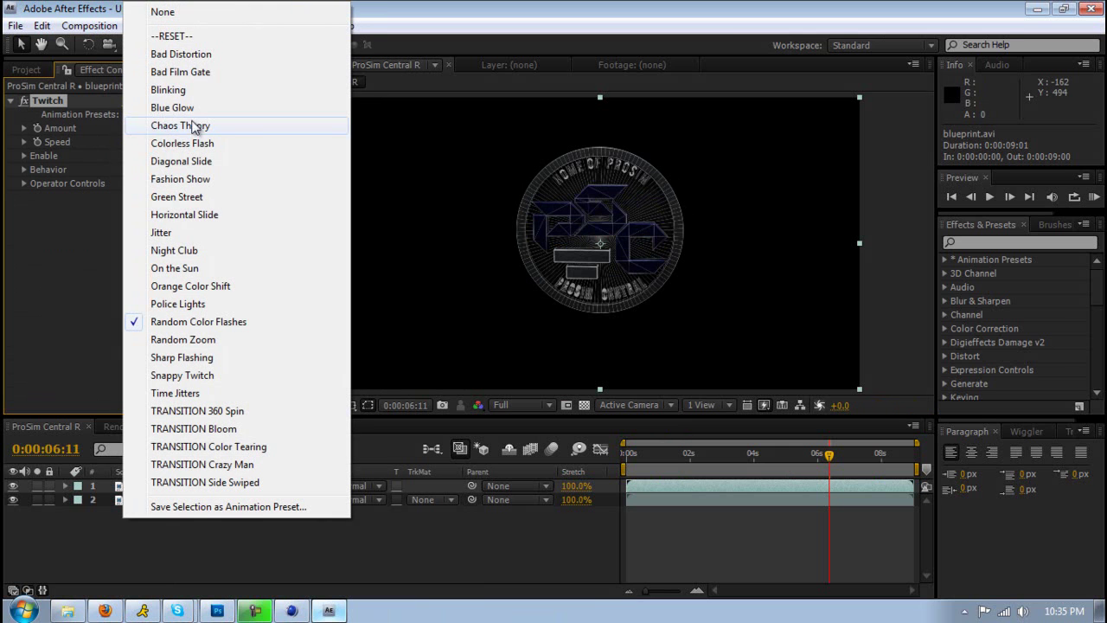
{"action": "left_click", "coordinate": [192, 85]}
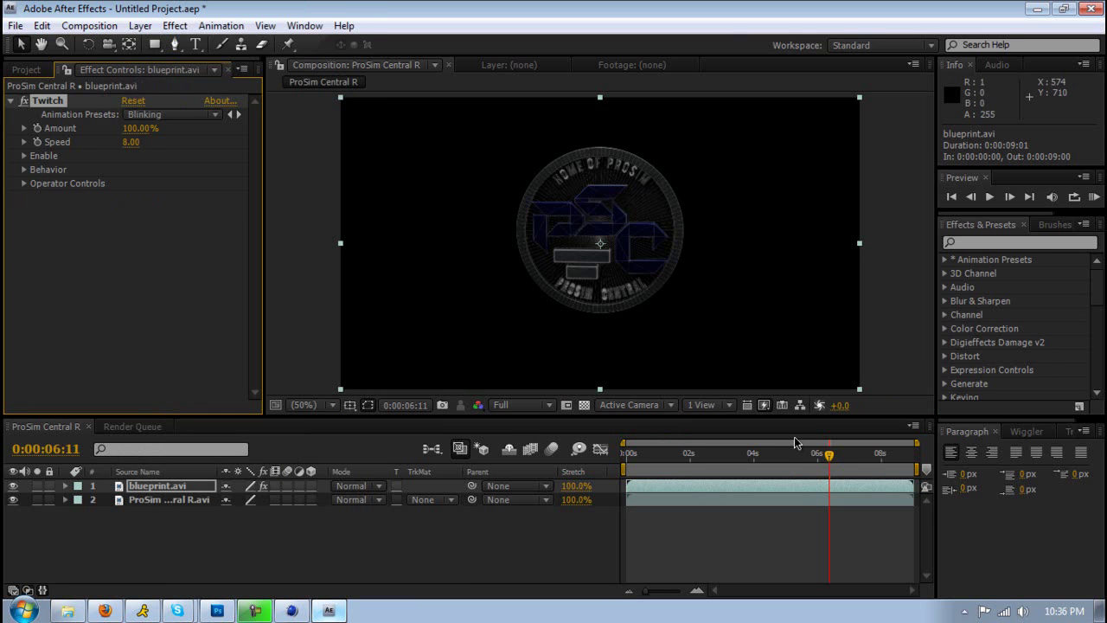
{"action": "left_click_drag", "start_coordinate": [804, 447], "coordinate": [710, 444]}
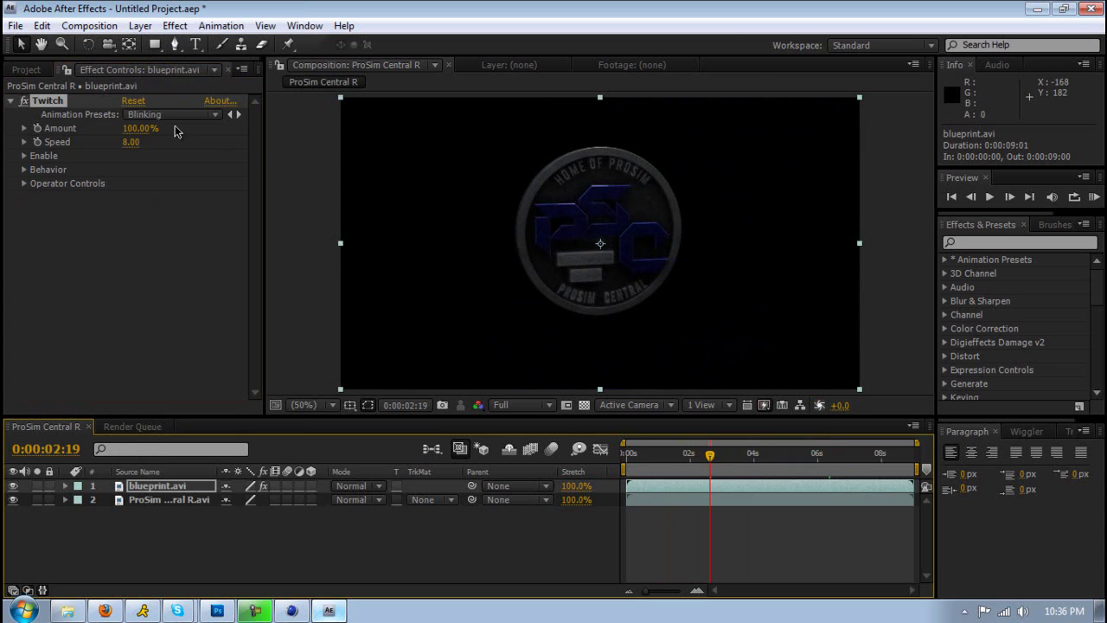
{"action": "left_click", "coordinate": [171, 115]}
{"action": "left_click", "coordinate": [189, 205]}
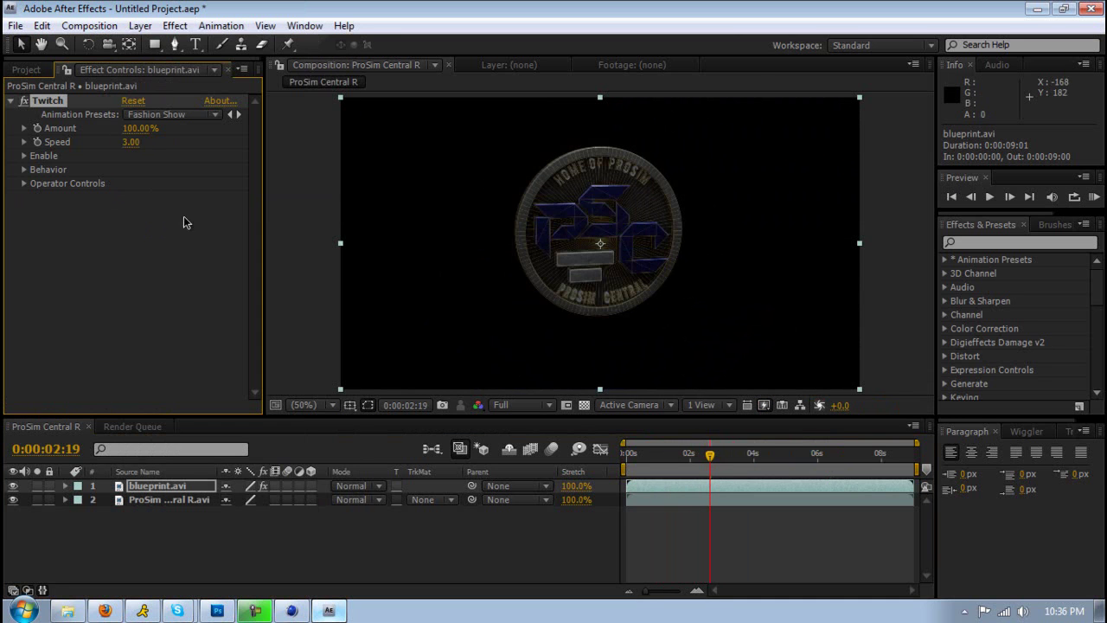
{"action": "left_click_drag", "start_coordinate": [738, 459], "coordinate": [820, 456]}
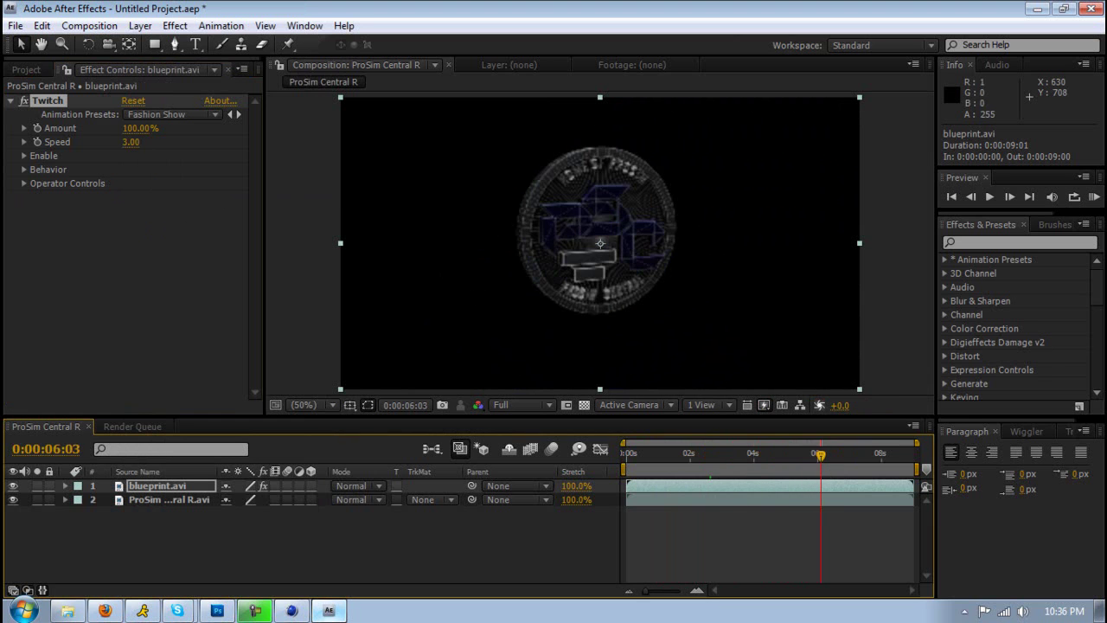
In CINEMA 4D's Render Settings, turn on the Cel Renderer and show its properties.
{"action": "left_click", "coordinate": [292, 610]}
{"action": "left_click", "coordinate": [414, 82]}
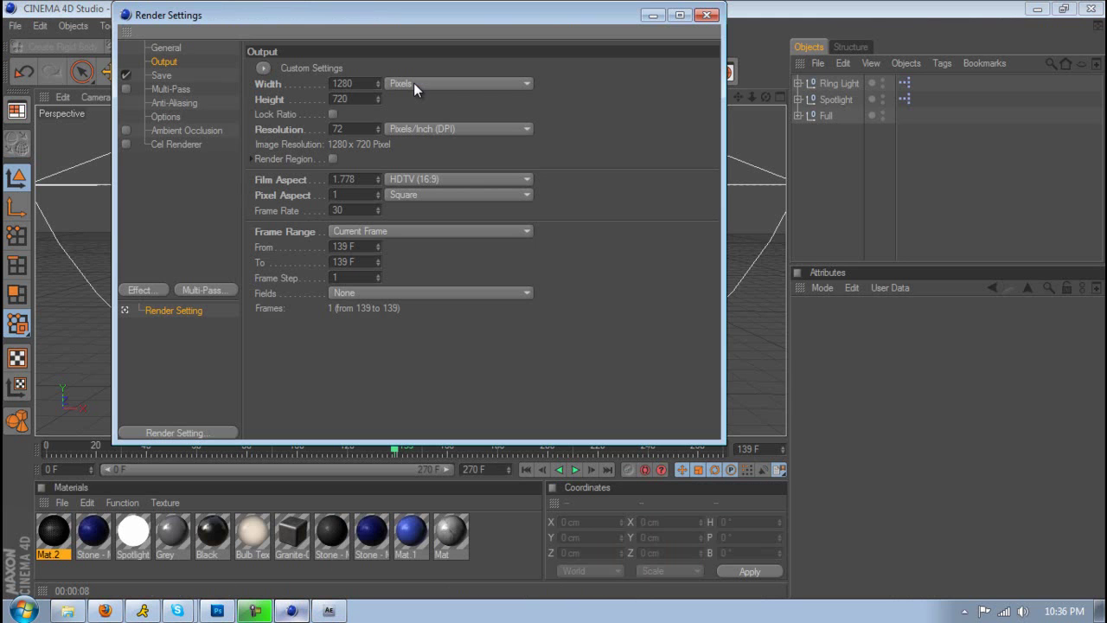
{"action": "left_click", "coordinate": [125, 144]}
{"action": "left_click", "coordinate": [172, 145]}
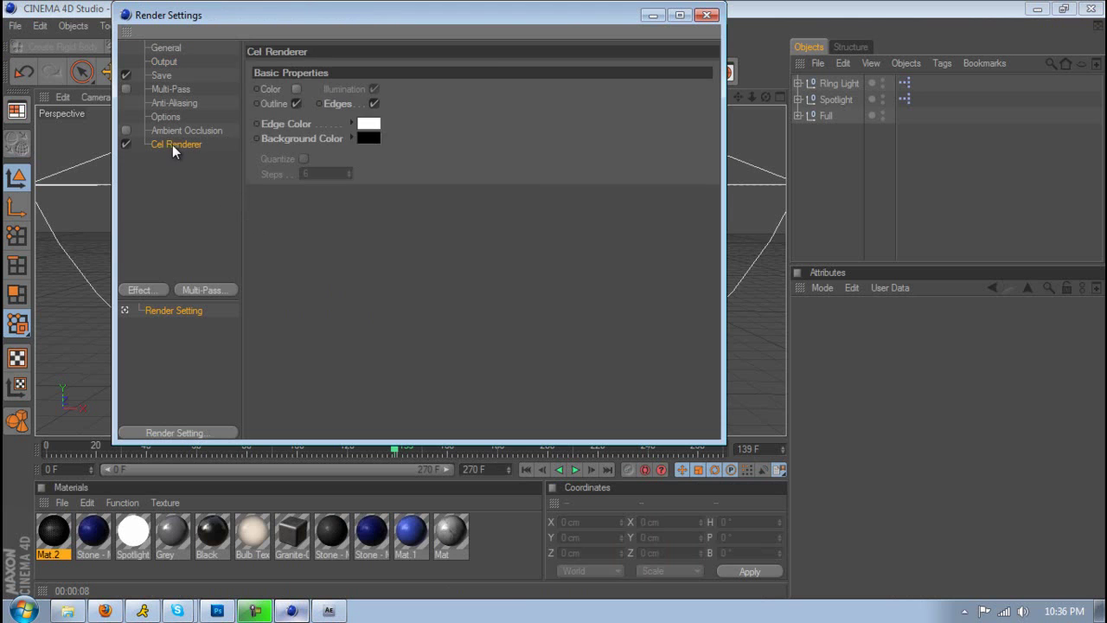
Try red, teal and magenta edge colours, cancel to keep white, and close Render Settings.
{"action": "left_click", "coordinate": [368, 124]}
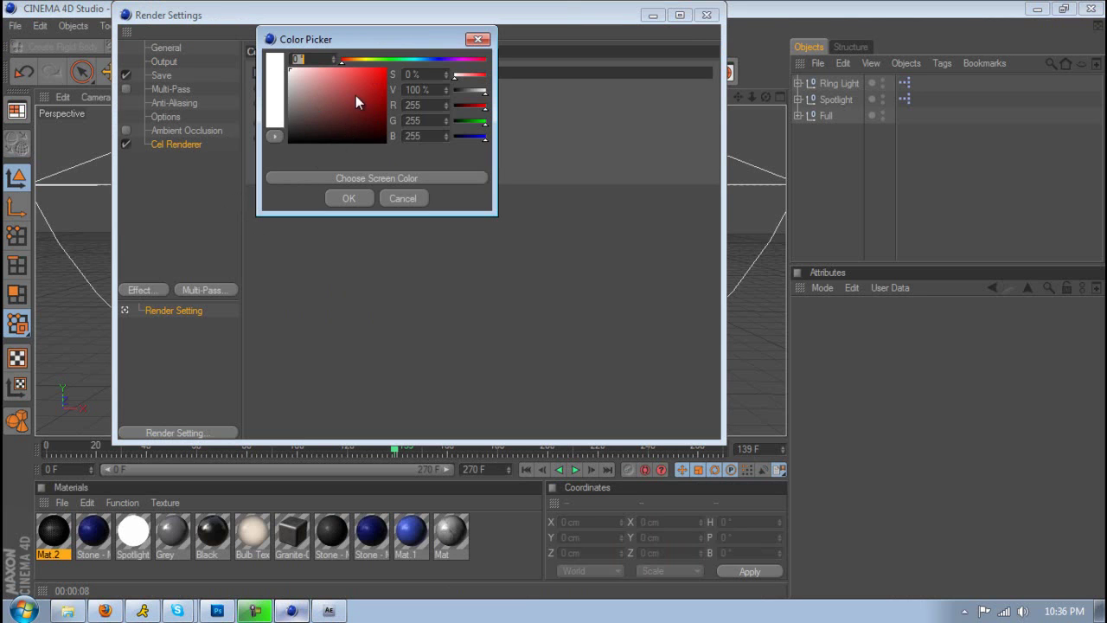
{"action": "mouse_move", "coordinate": [372, 54]}
{"action": "left_mouse_down"}
{"action": "mouse_move", "coordinate": [475, 128]}
{"action": "mouse_move", "coordinate": [451, 131]}
{"action": "left_mouse_up"}
{"action": "left_click", "coordinate": [494, 144]}
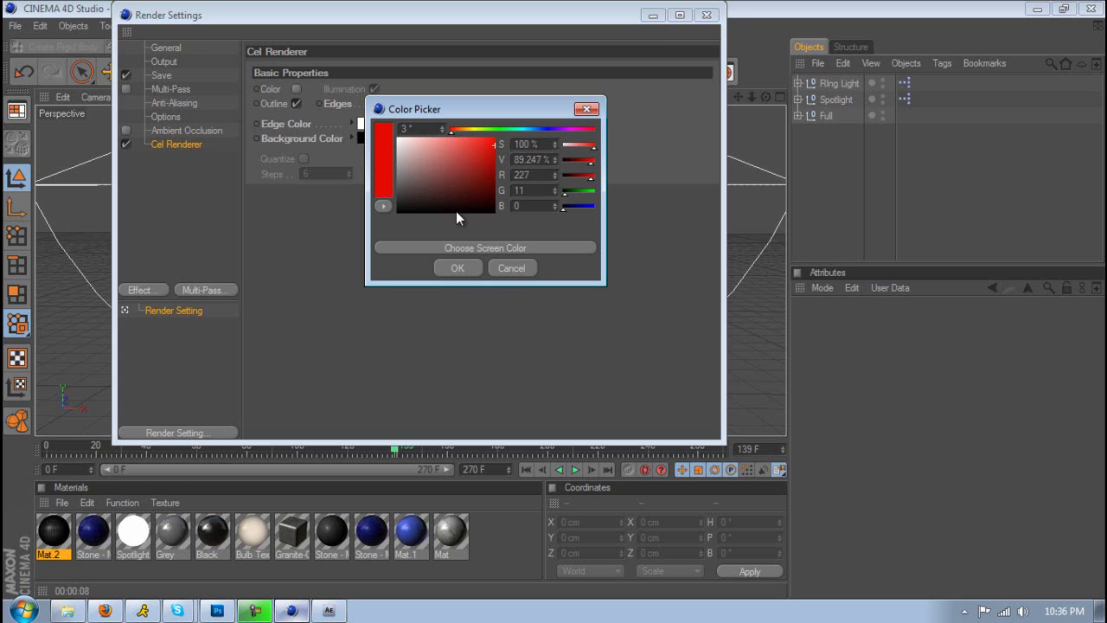
{"action": "left_click", "coordinate": [520, 127]}
{"action": "mouse_move", "coordinate": [497, 154]}
{"action": "left_mouse_down"}
{"action": "mouse_move", "coordinate": [494, 137]}
{"action": "mouse_move", "coordinate": [593, 141]}
{"action": "left_mouse_up"}
{"action": "left_click", "coordinate": [568, 132]}
{"action": "left_click", "coordinate": [510, 269]}
{"action": "left_click", "coordinate": [711, 16]}
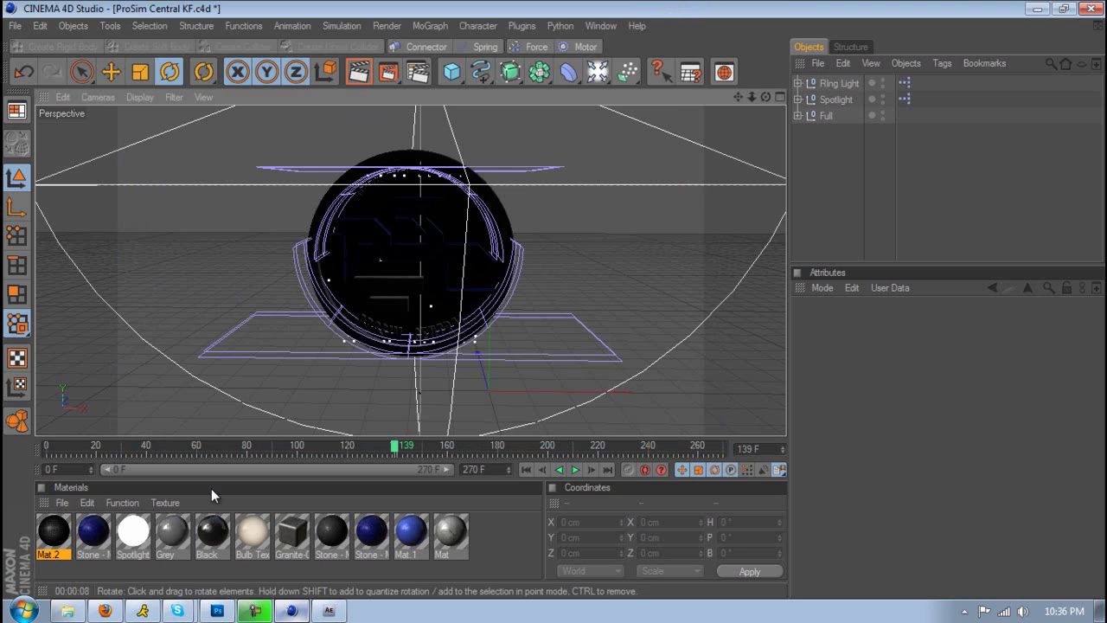
Back in After Effects, try the Snappy Twitch, Blinking and Bad Distortion Twitch presets, returning to Blinking.
{"action": "left_click", "coordinate": [332, 609]}
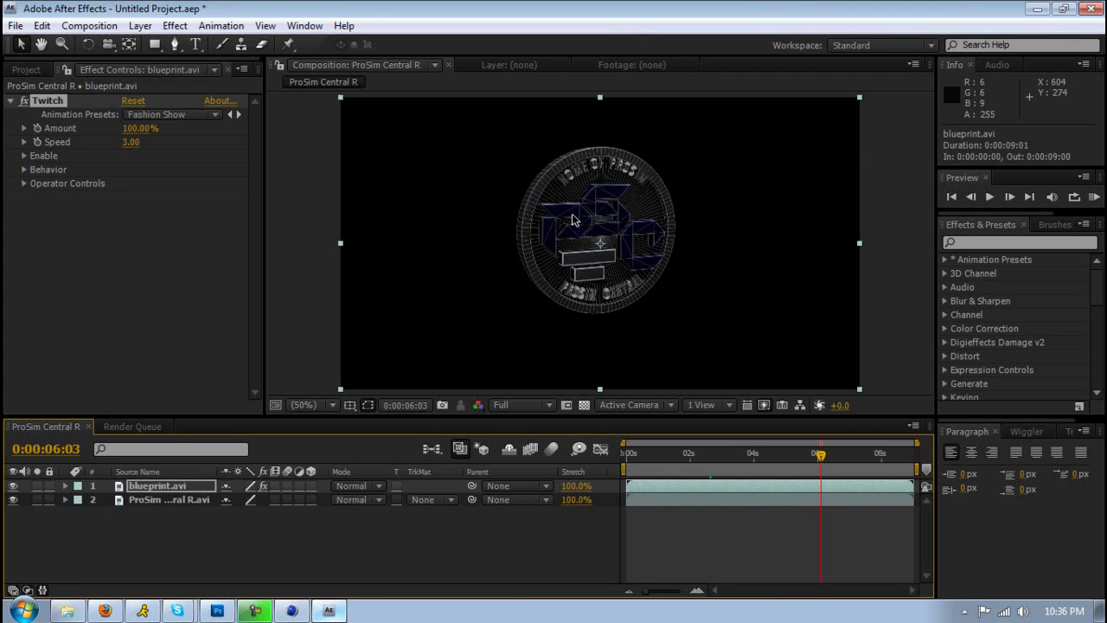
{"action": "left_click", "coordinate": [160, 114]}
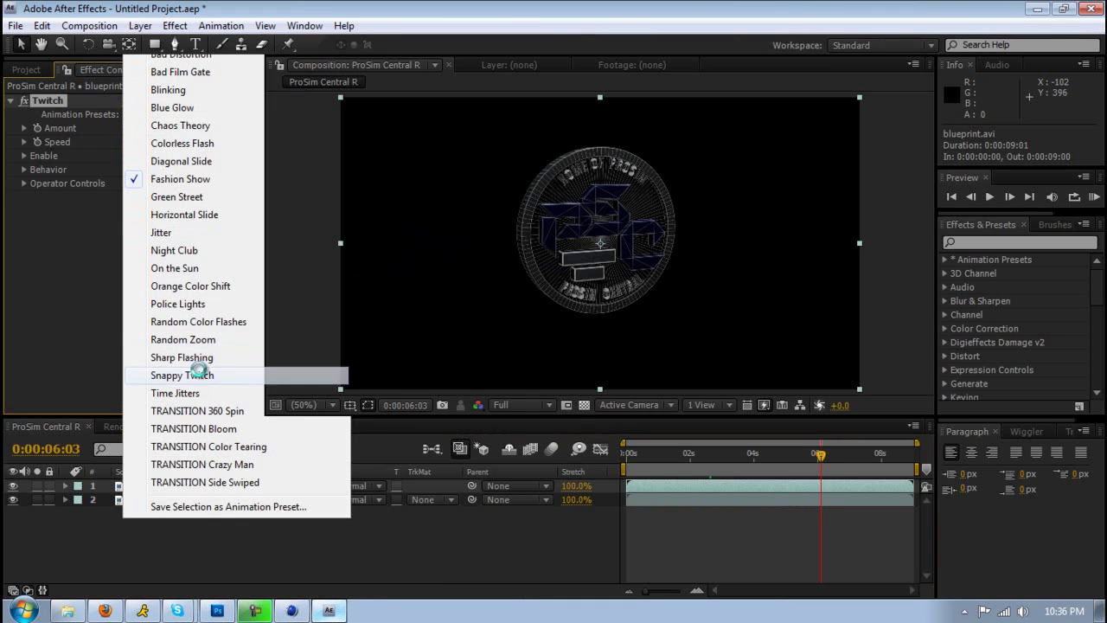
{"action": "left_click", "coordinate": [198, 373]}
{"action": "left_click", "coordinate": [182, 116]}
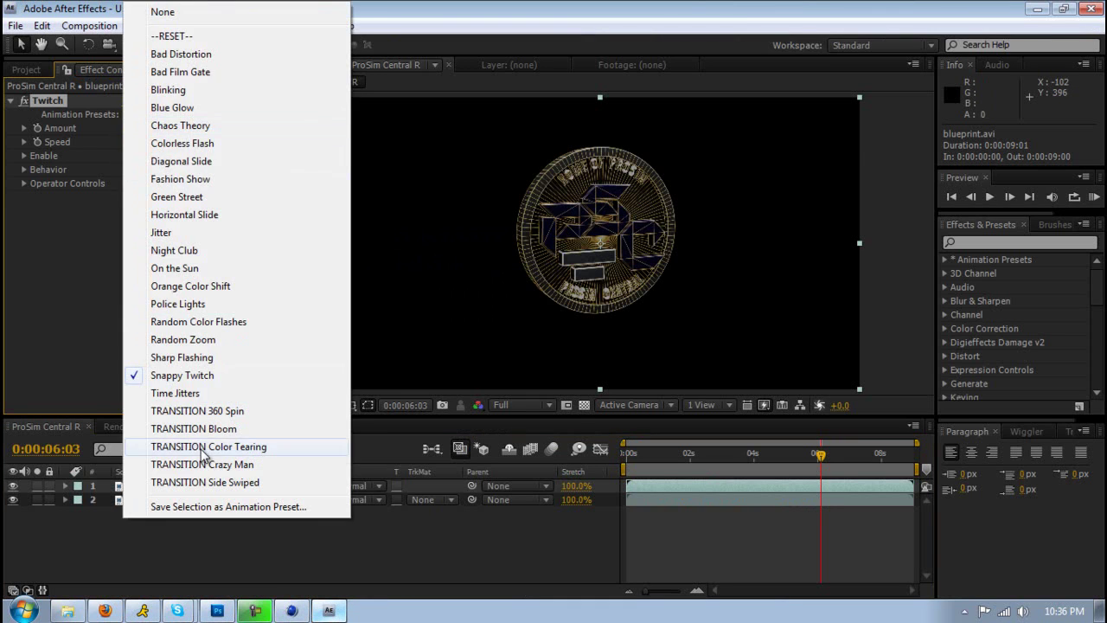
{"action": "left_click", "coordinate": [184, 87]}
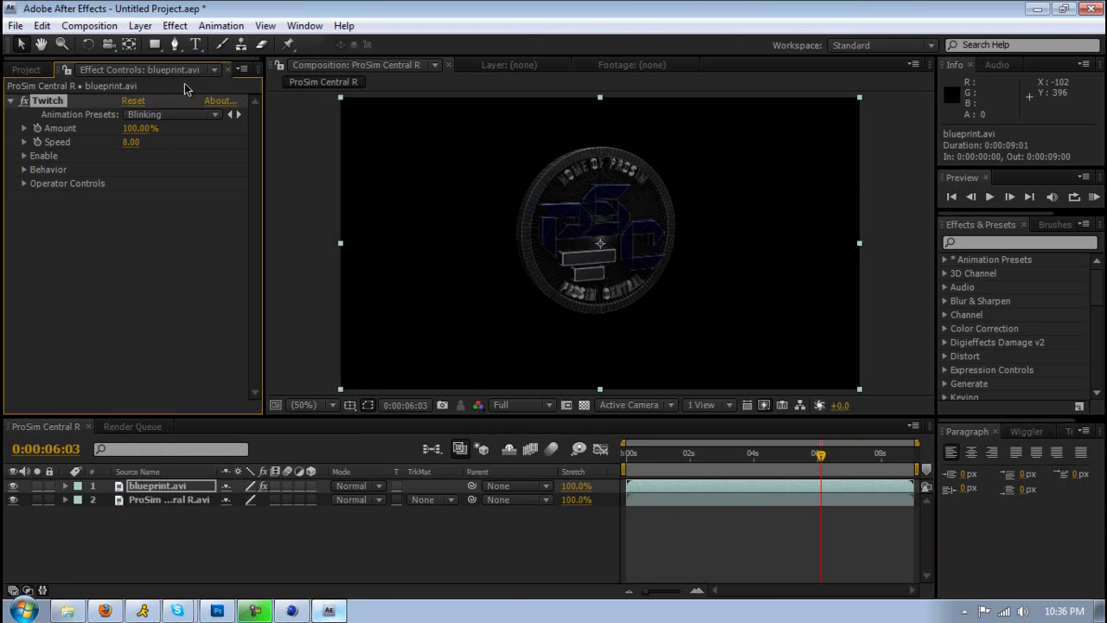
{"action": "left_click", "coordinate": [183, 113]}
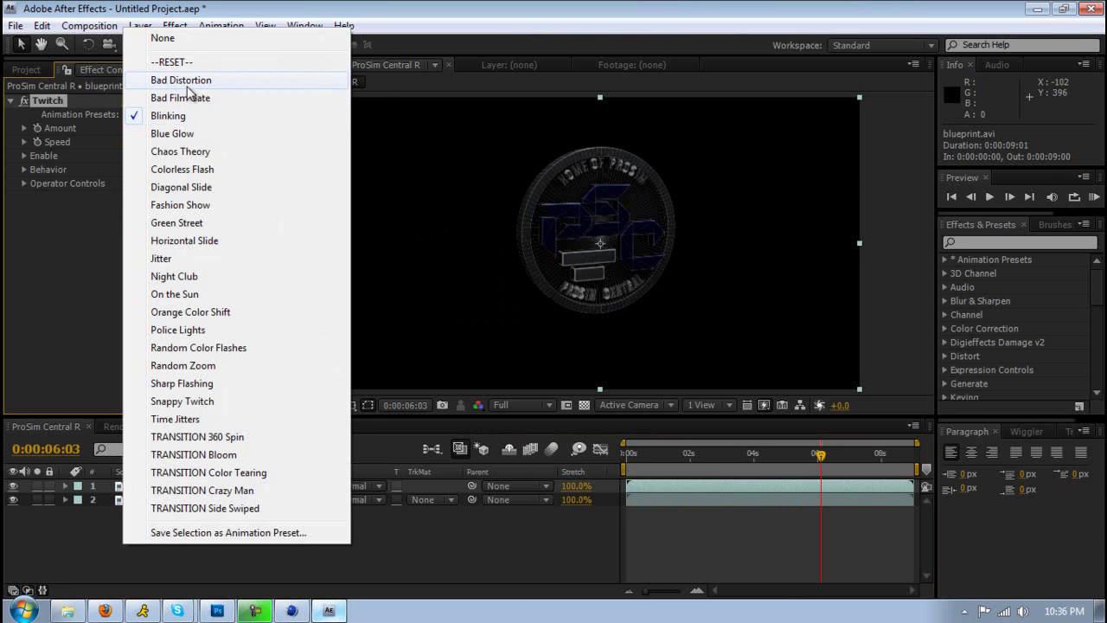
{"action": "left_click", "coordinate": [181, 81]}
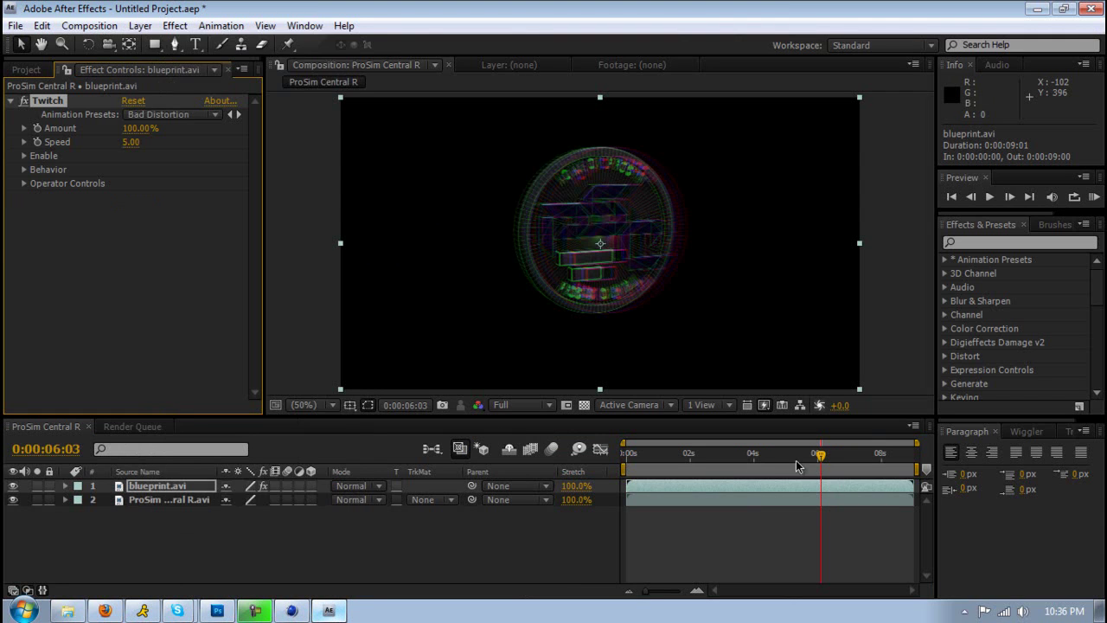
{"action": "left_click", "coordinate": [197, 127]}
{"action": "left_click", "coordinate": [199, 121]}
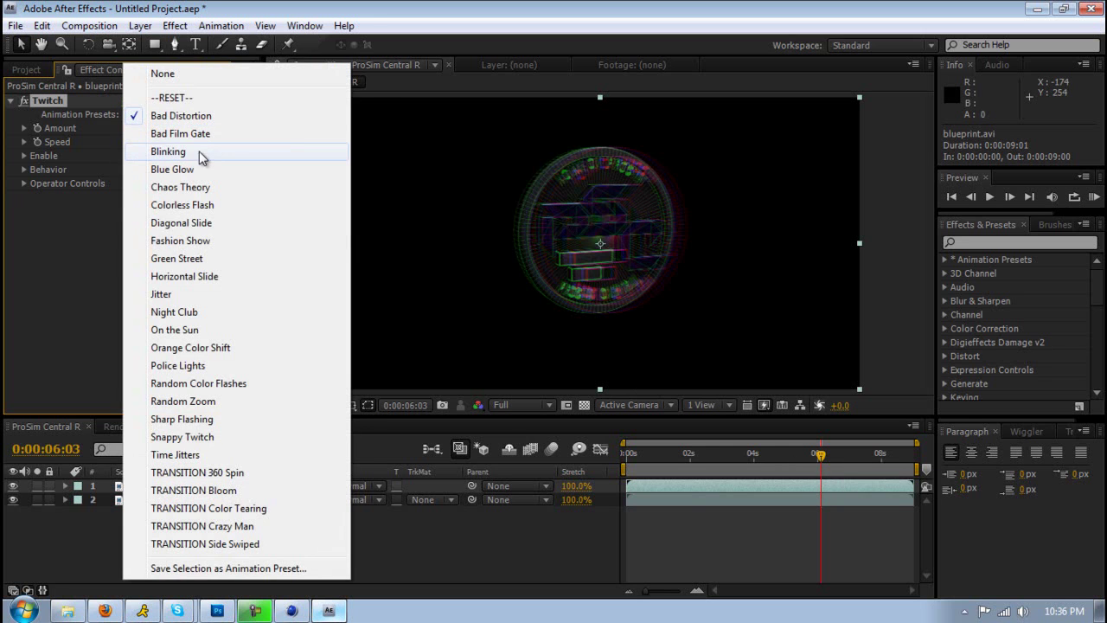
{"action": "left_click", "coordinate": [196, 153]}
{"action": "left_click_drag", "start_coordinate": [737, 451], "coordinate": [861, 452]}
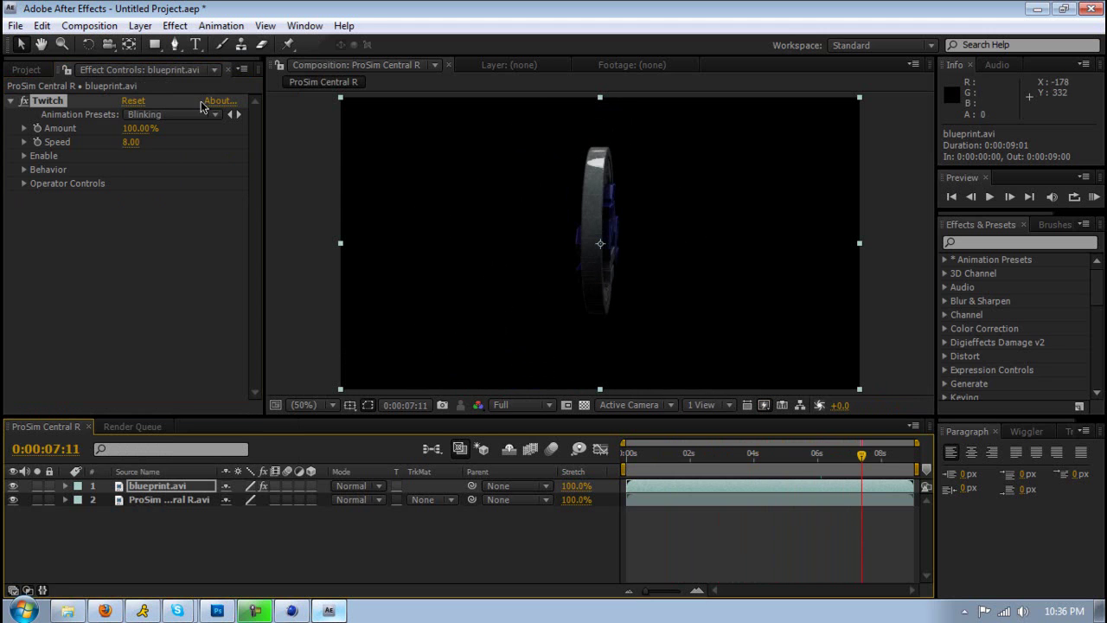
Apply the Colorless Flash preset and scrub to the 4-second mark to preview it.
{"action": "left_click", "coordinate": [205, 115]}
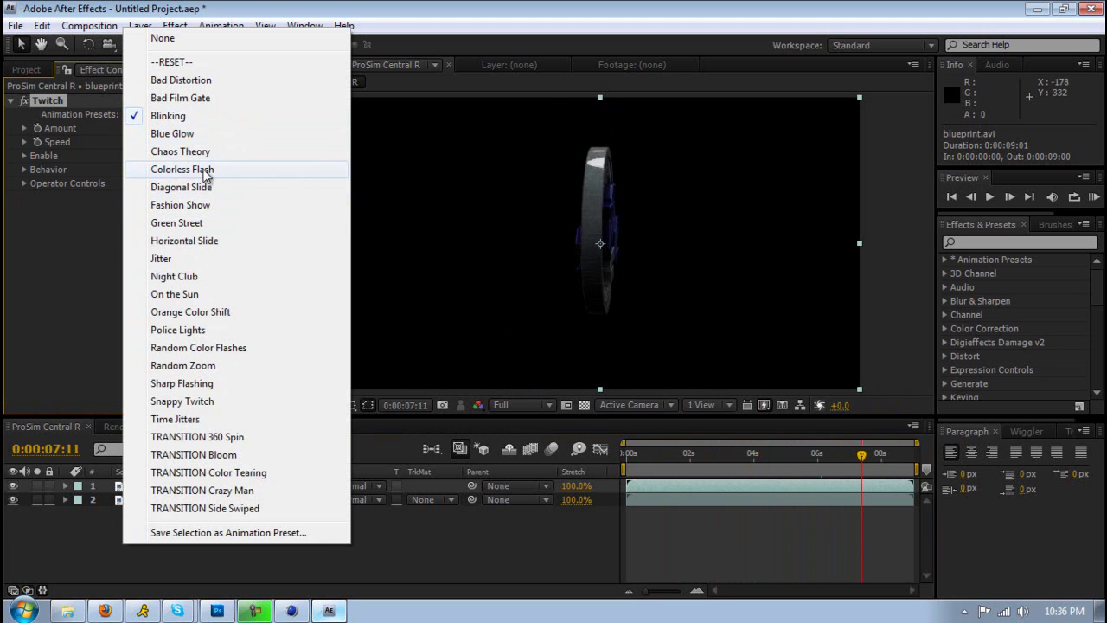
{"action": "left_click", "coordinate": [205, 171]}
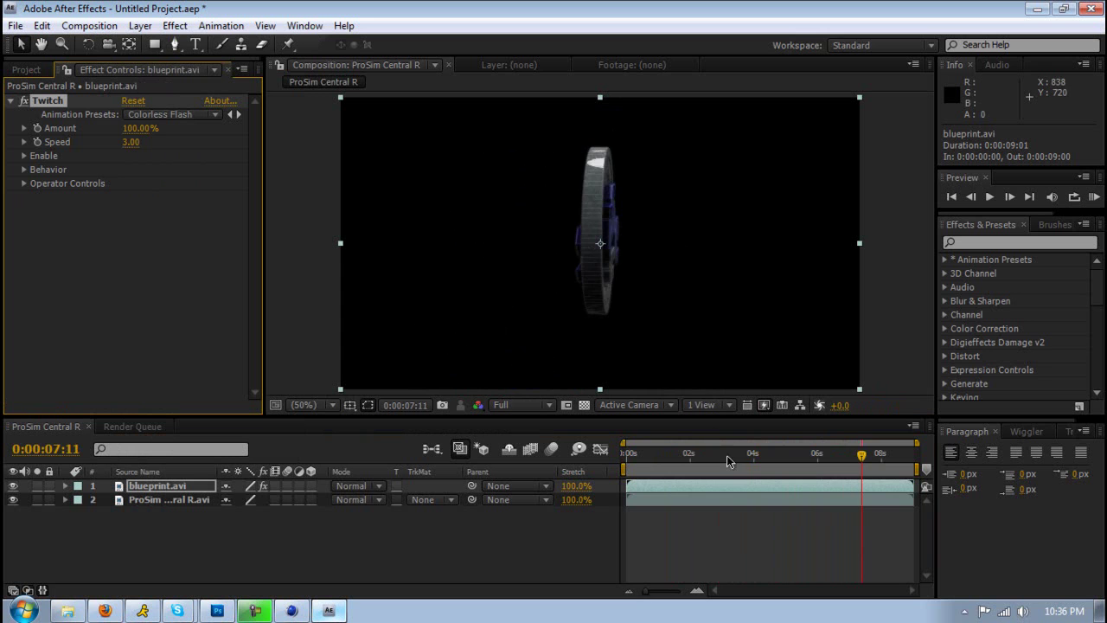
{"action": "mouse_move", "coordinate": [726, 453]}
{"action": "left_mouse_down"}
{"action": "mouse_move", "coordinate": [650, 453]}
{"action": "mouse_move", "coordinate": [707, 458]}
{"action": "left_mouse_up"}
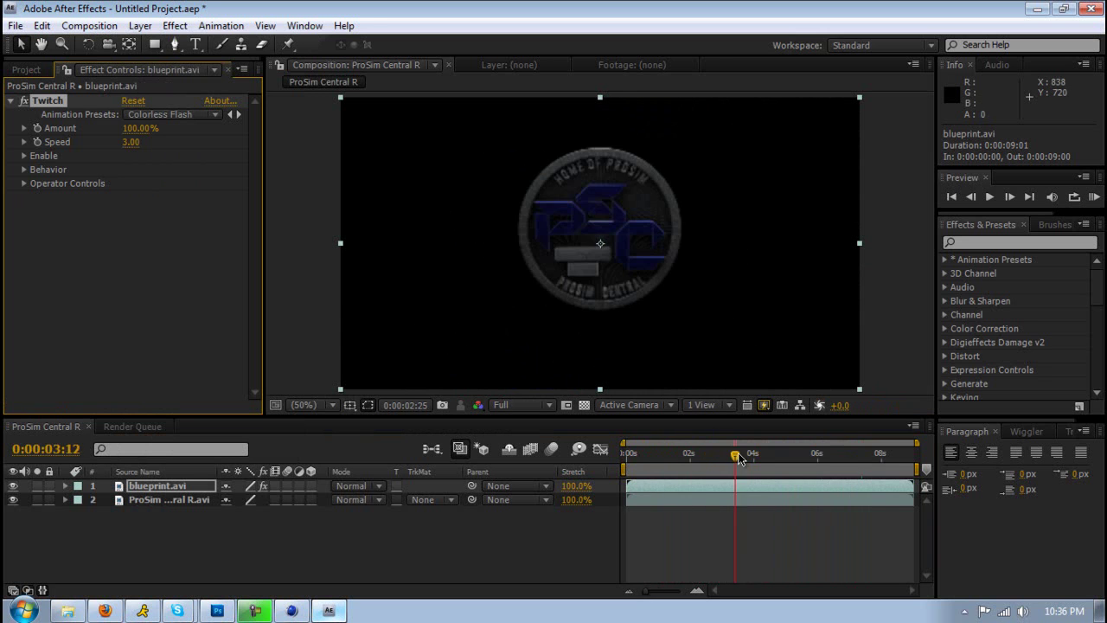
{"action": "left_click_drag", "start_coordinate": [749, 459], "coordinate": [753, 457]}
Clear the Twitch preset to None and enable only Slide, turning off Blur, Light and Color.
{"action": "left_click", "coordinate": [186, 114]}
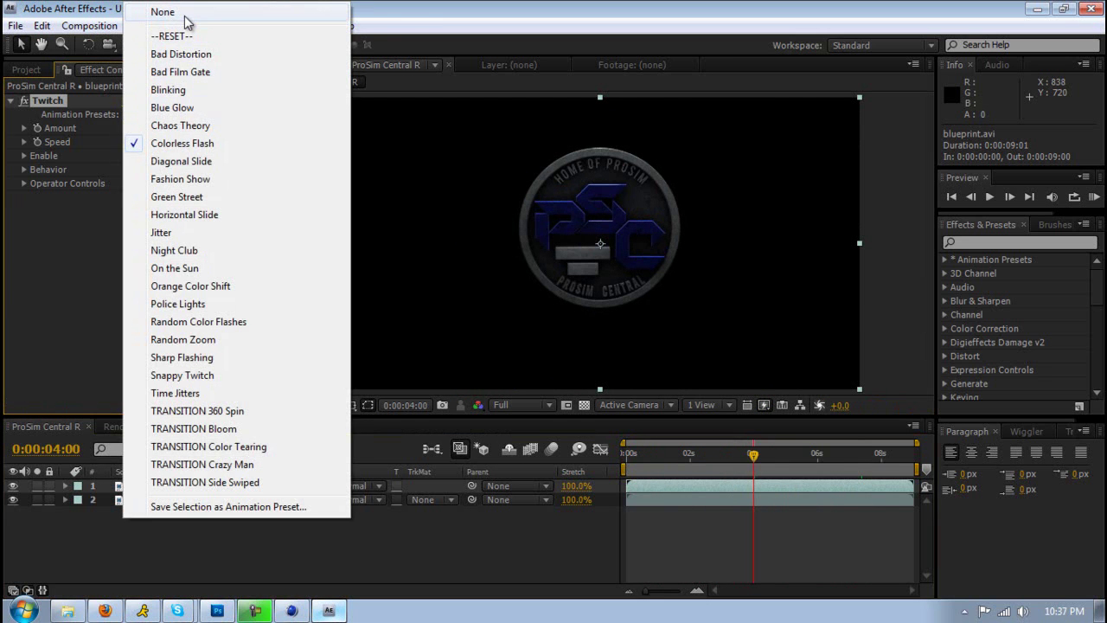
{"action": "left_click", "coordinate": [185, 14]}
{"action": "left_click", "coordinate": [25, 157]}
{"action": "left_click", "coordinate": [126, 197]}
{"action": "left_click", "coordinate": [126, 170]}
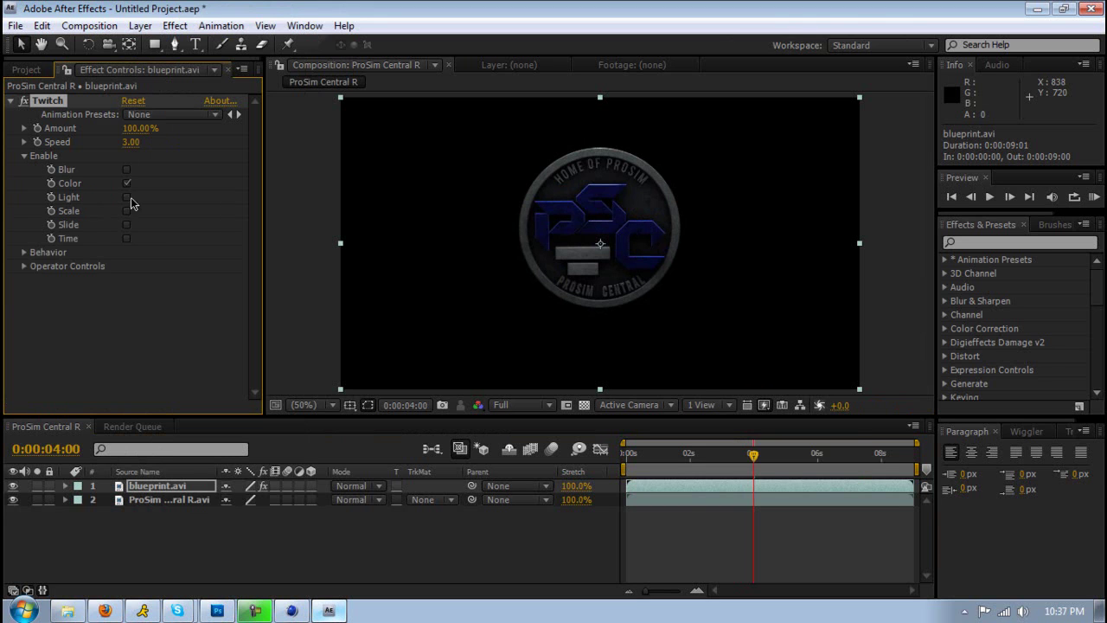
{"action": "left_click", "coordinate": [126, 183]}
{"action": "left_click", "coordinate": [126, 225]}
{"action": "left_click_drag", "start_coordinate": [753, 459], "coordinate": [704, 454]}
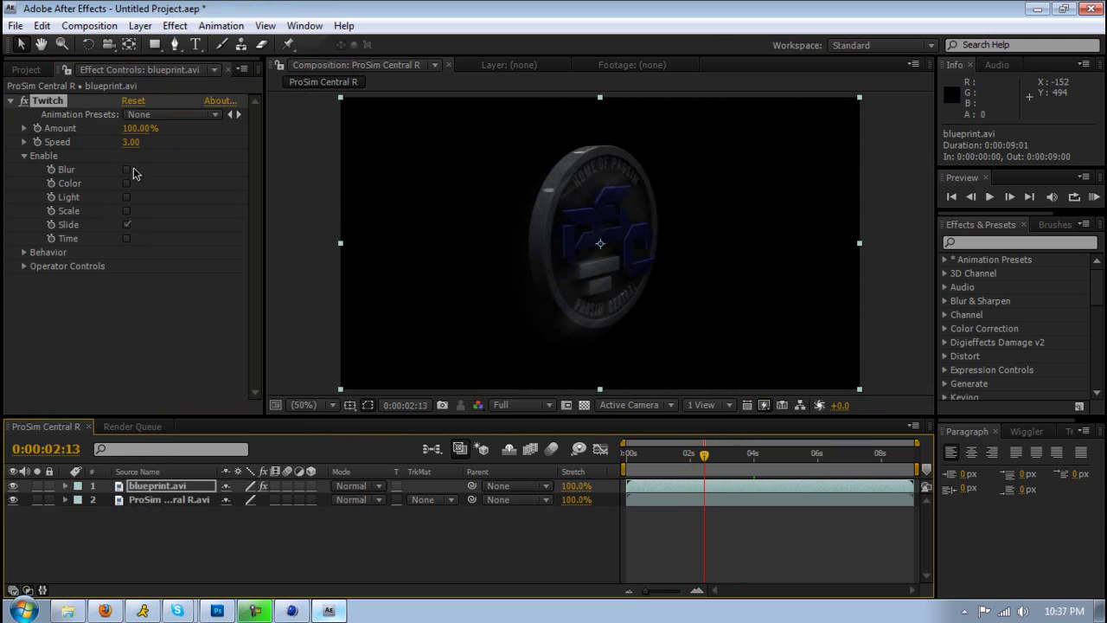
Set the Twitch Amount to 35% and Speed to 2.00, then preview.
{"action": "left_click_drag", "start_coordinate": [134, 128], "coordinate": [76, 128]}
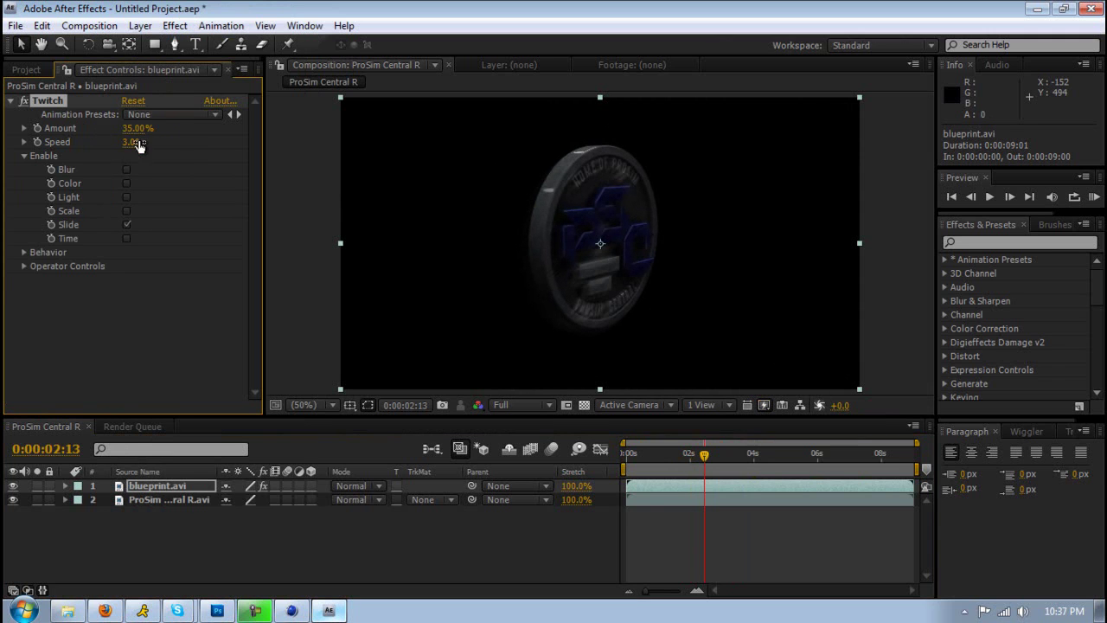
{"action": "left_click_drag", "start_coordinate": [134, 146], "coordinate": [132, 144]}
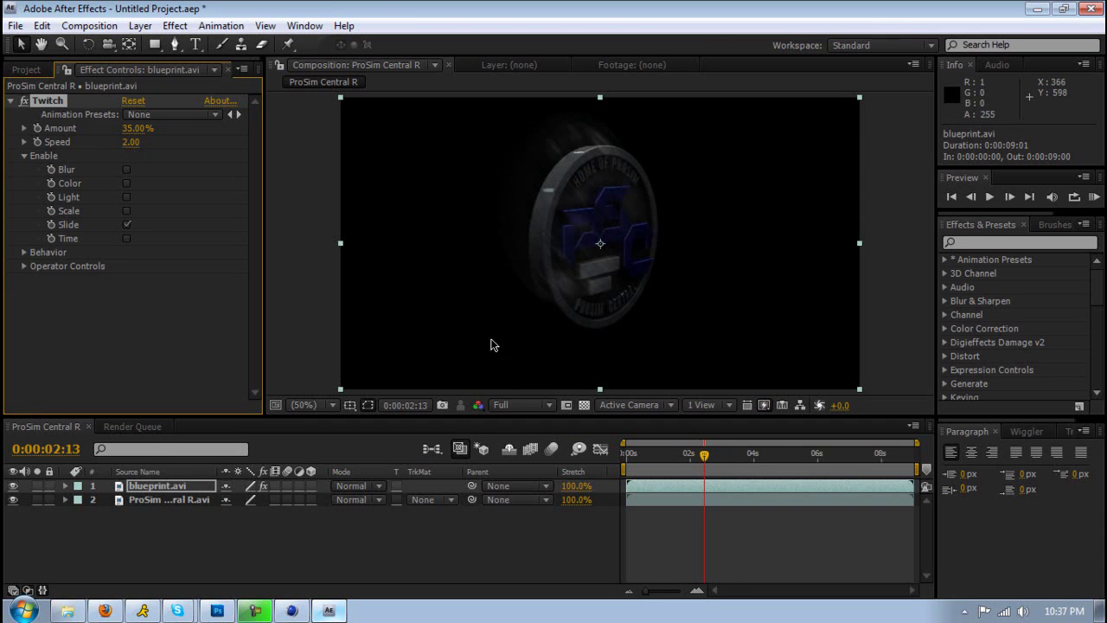
{"action": "left_click_drag", "start_coordinate": [710, 452], "coordinate": [868, 468]}
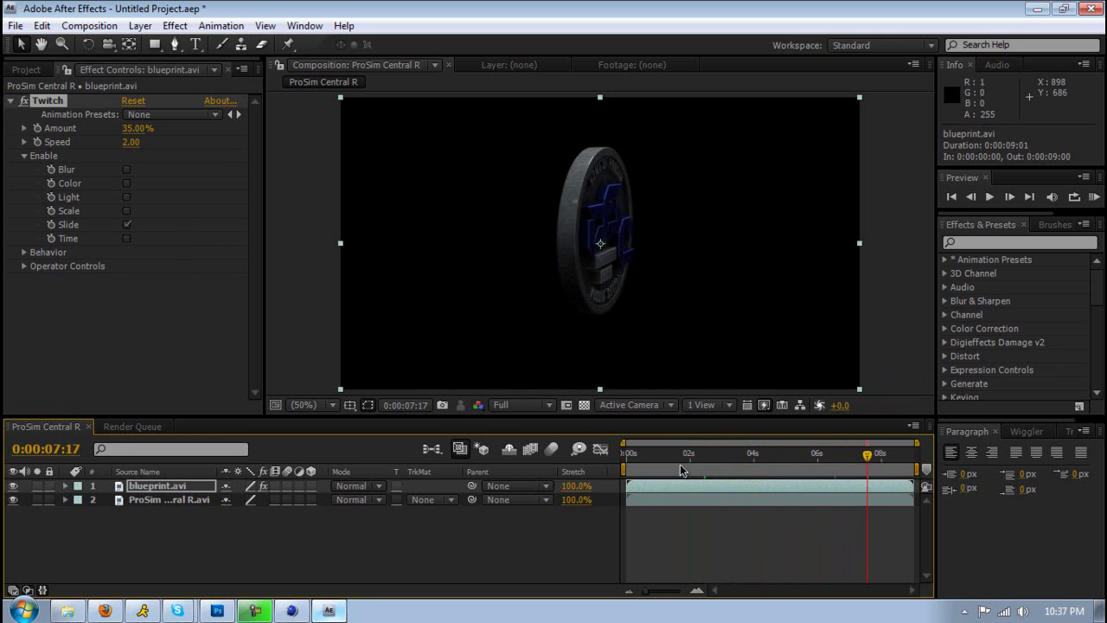
Start keyframing Twitch Amount, raising it at 2 seconds and setting 0% just before 3 seconds.
{"action": "left_click_drag", "start_coordinate": [673, 455], "coordinate": [558, 434]}
{"action": "left_click", "coordinate": [76, 116]}
{"action": "left_click_drag", "start_coordinate": [650, 456], "coordinate": [690, 457]}
{"action": "left_click_drag", "start_coordinate": [134, 128], "coordinate": [179, 130]}
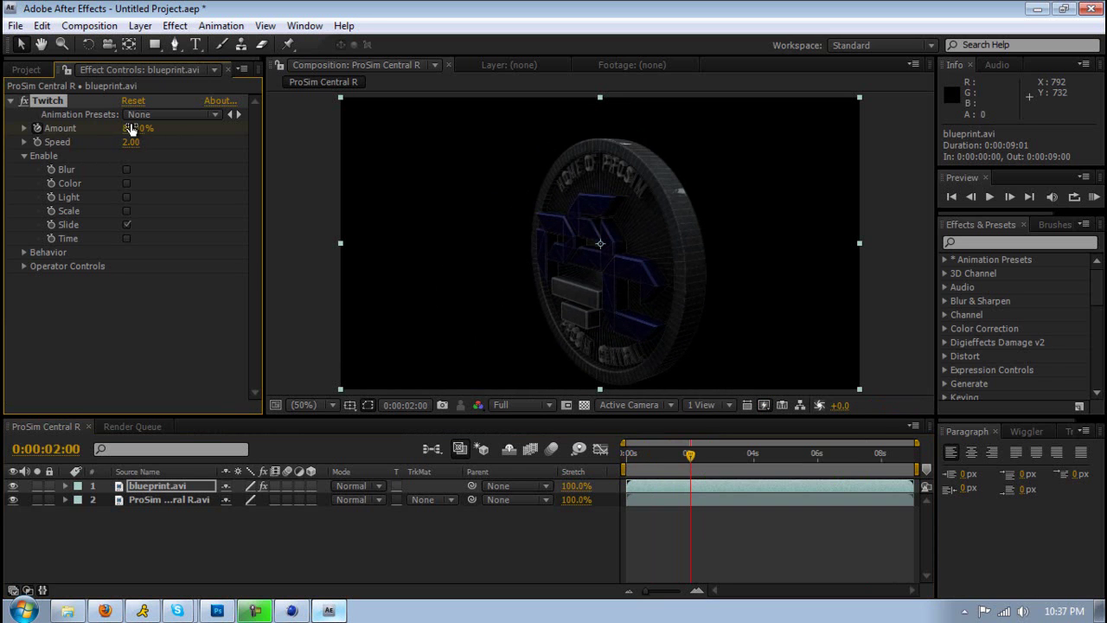
{"action": "left_click_drag", "start_coordinate": [690, 463], "coordinate": [716, 457]}
{"action": "left_click", "coordinate": [137, 128]}
{"action": "type", "text": "0"}
{"action": "key", "text": "Return"}
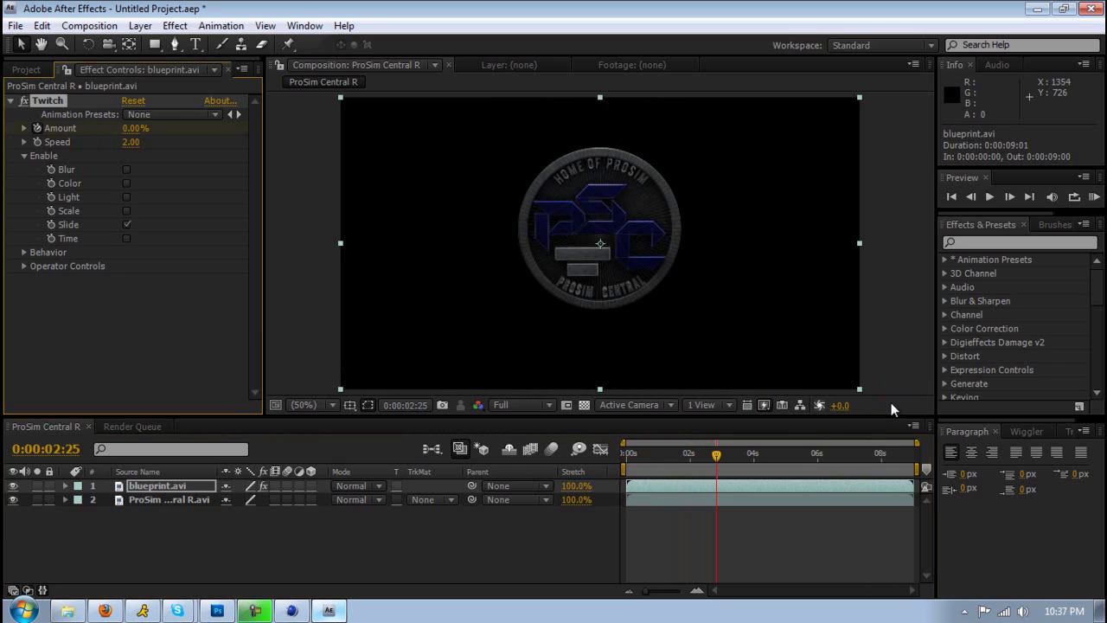
Keyframe the Twitch Amount to 50% later and 1% at 6:22, then scrub to preview.
{"action": "left_click_drag", "start_coordinate": [722, 459], "coordinate": [805, 456]}
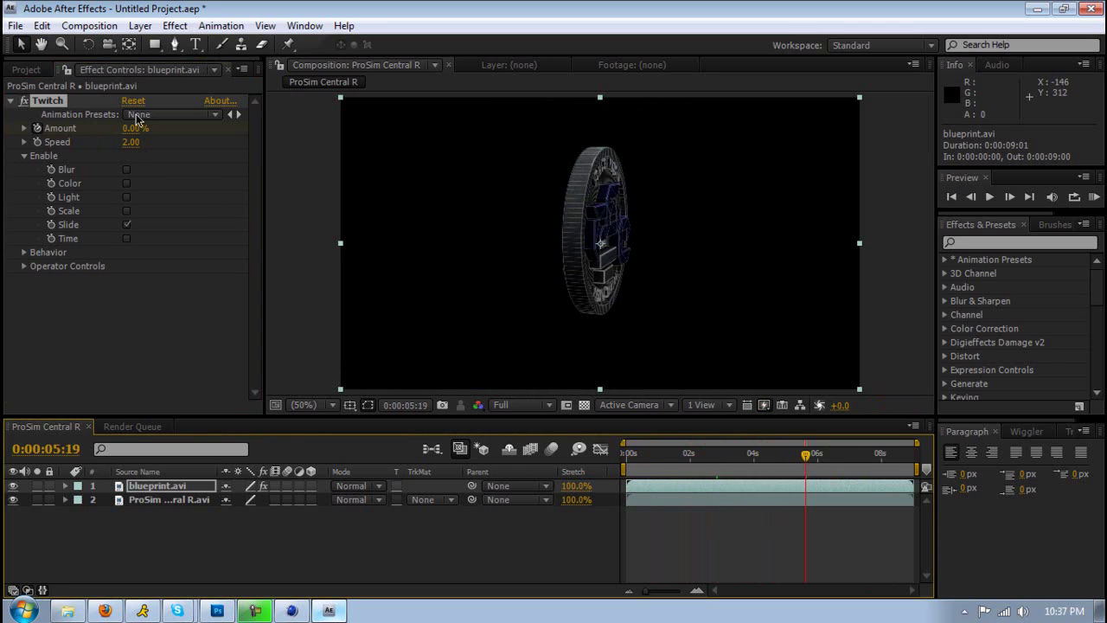
{"action": "left_click_drag", "start_coordinate": [134, 128], "coordinate": [169, 130]}
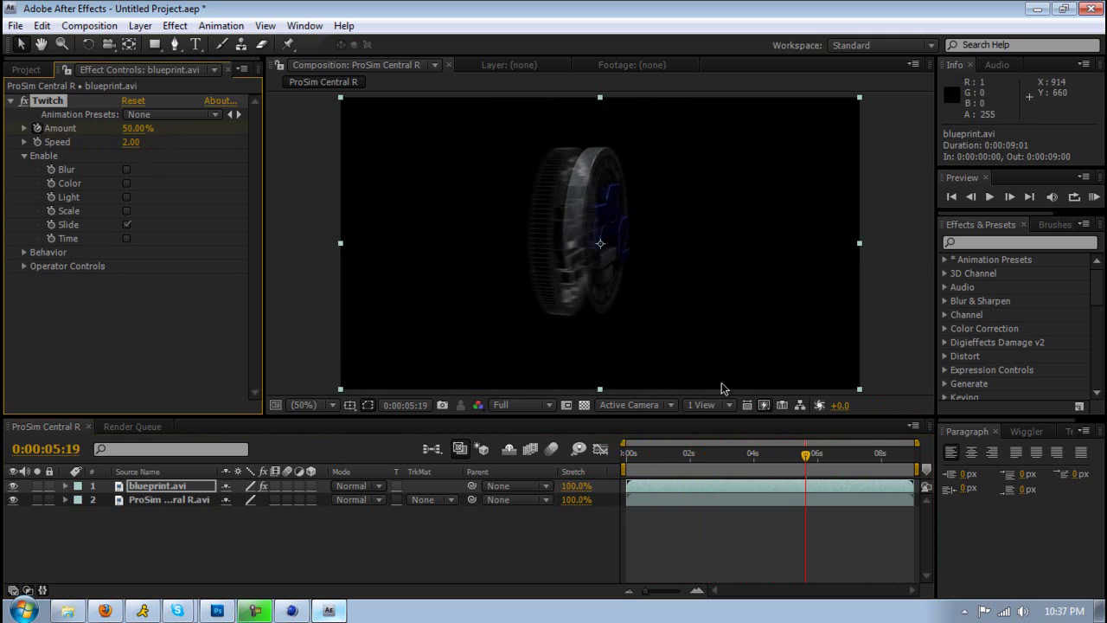
{"action": "left_click_drag", "start_coordinate": [807, 457], "coordinate": [843, 464]}
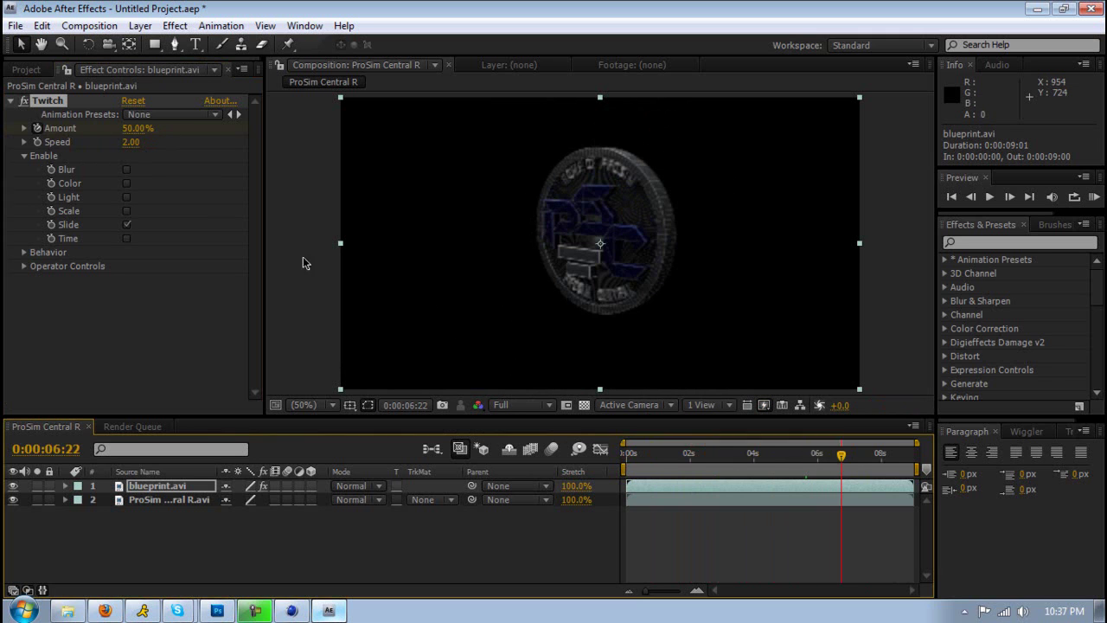
{"action": "left_click_drag", "start_coordinate": [147, 128], "coordinate": [78, 128]}
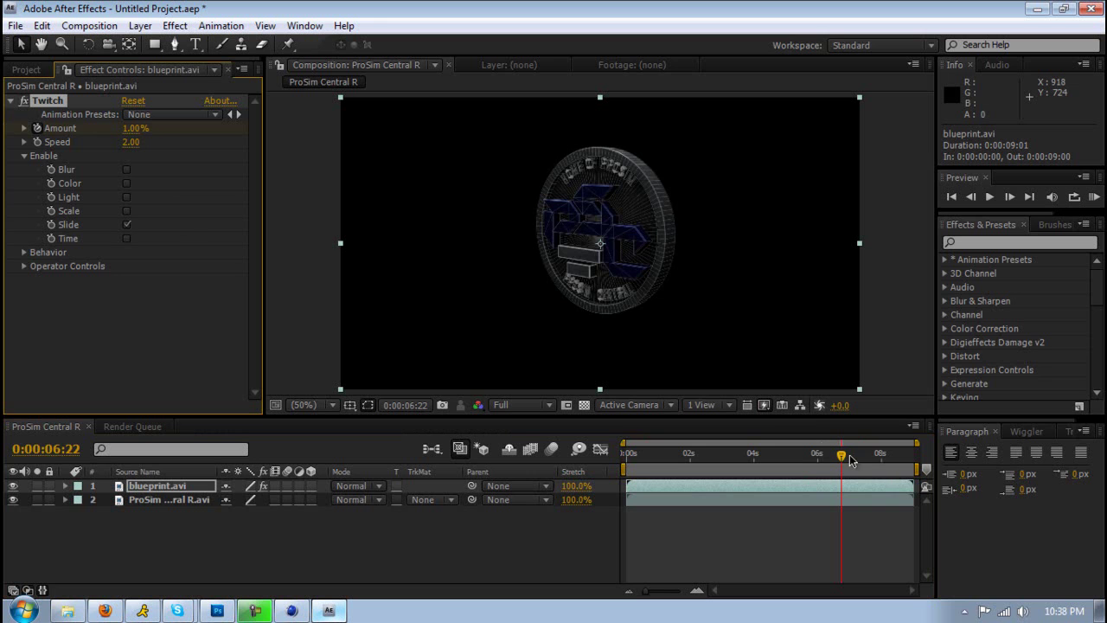
{"action": "left_click_drag", "start_coordinate": [847, 460], "coordinate": [801, 456]}
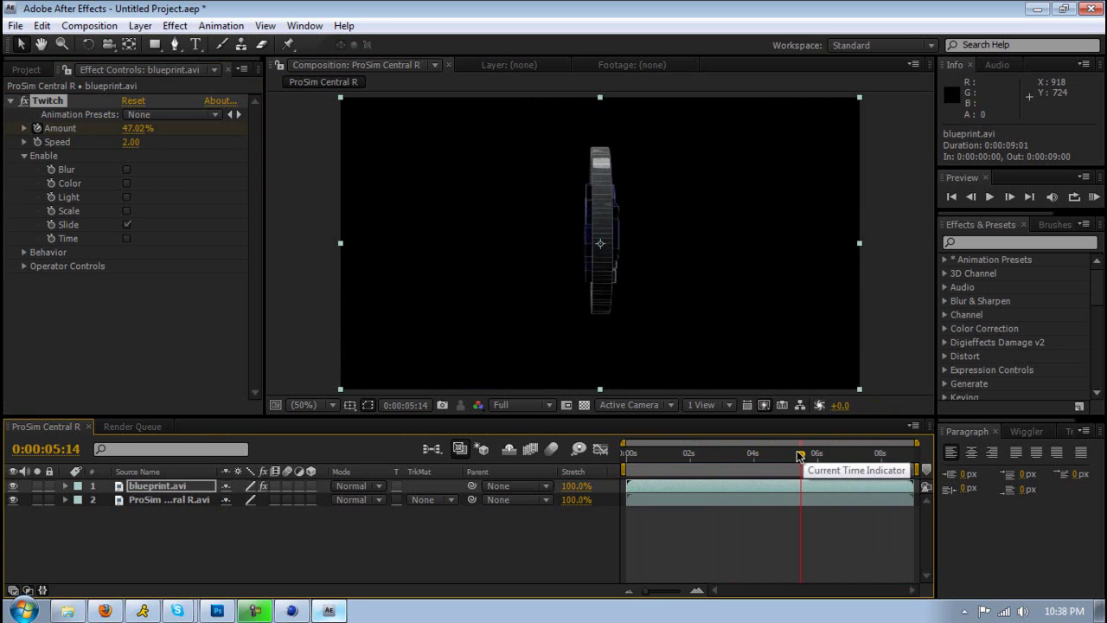
{"action": "left_click_drag", "start_coordinate": [725, 459], "coordinate": [681, 457]}
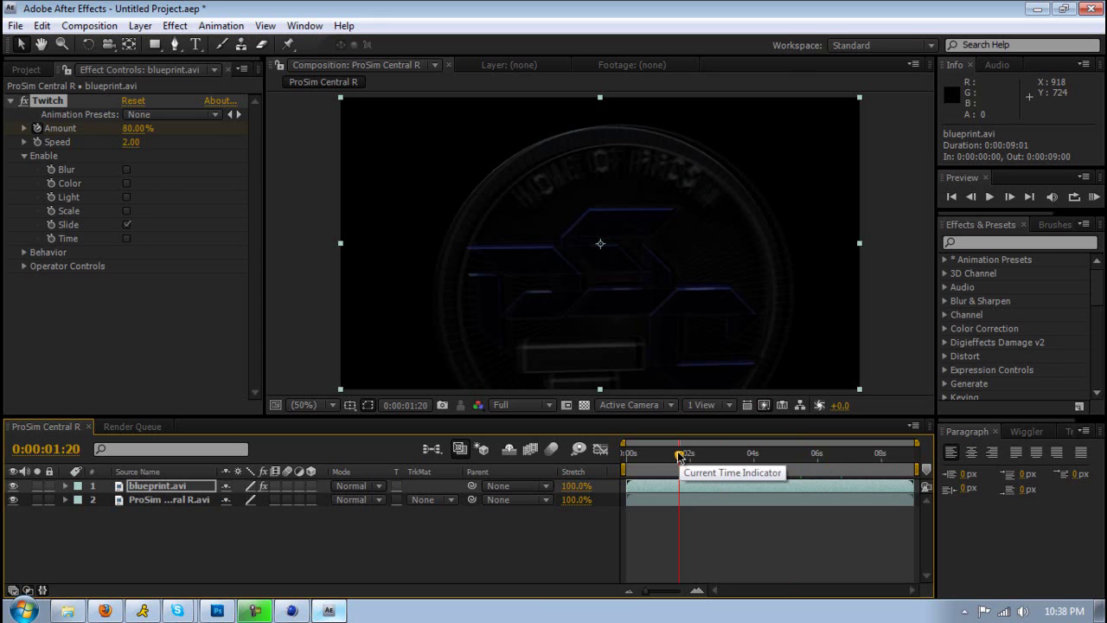
{"action": "left_click_drag", "start_coordinate": [628, 456], "coordinate": [664, 457]}
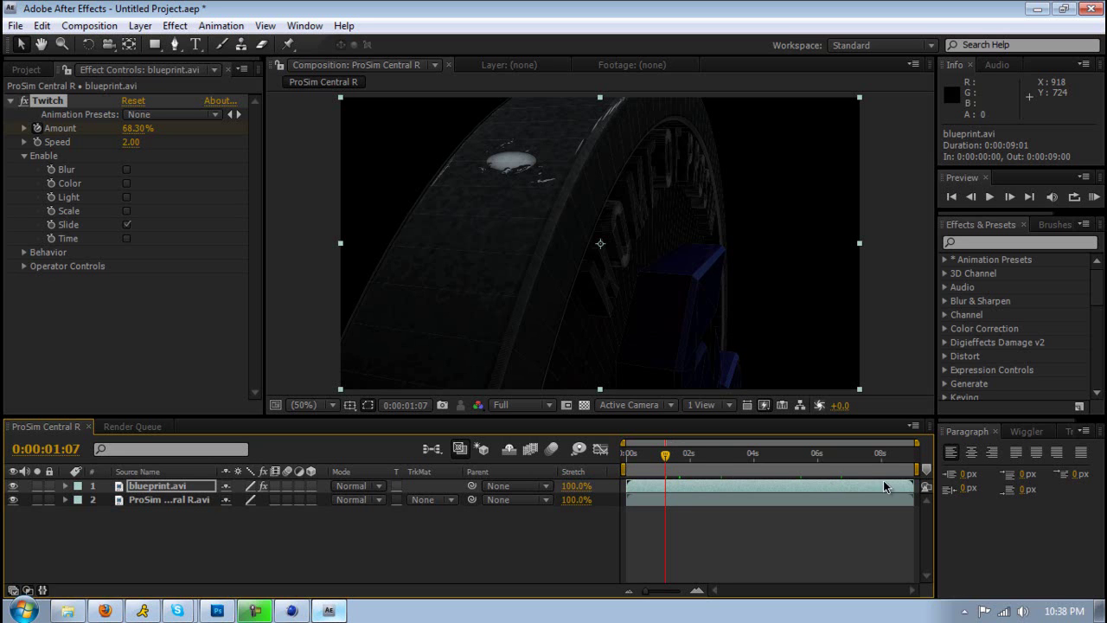
Open the Windows calendar and clock from the taskbar.
{"action": "left_click", "coordinate": [1069, 610]}
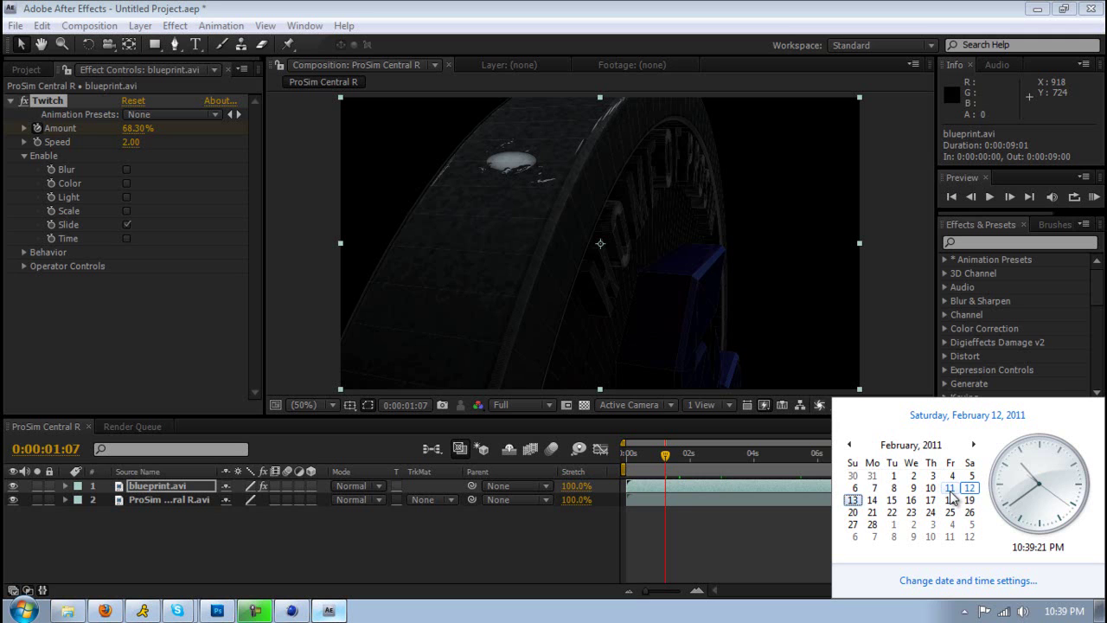
{"action": "left_click", "coordinate": [892, 502]}
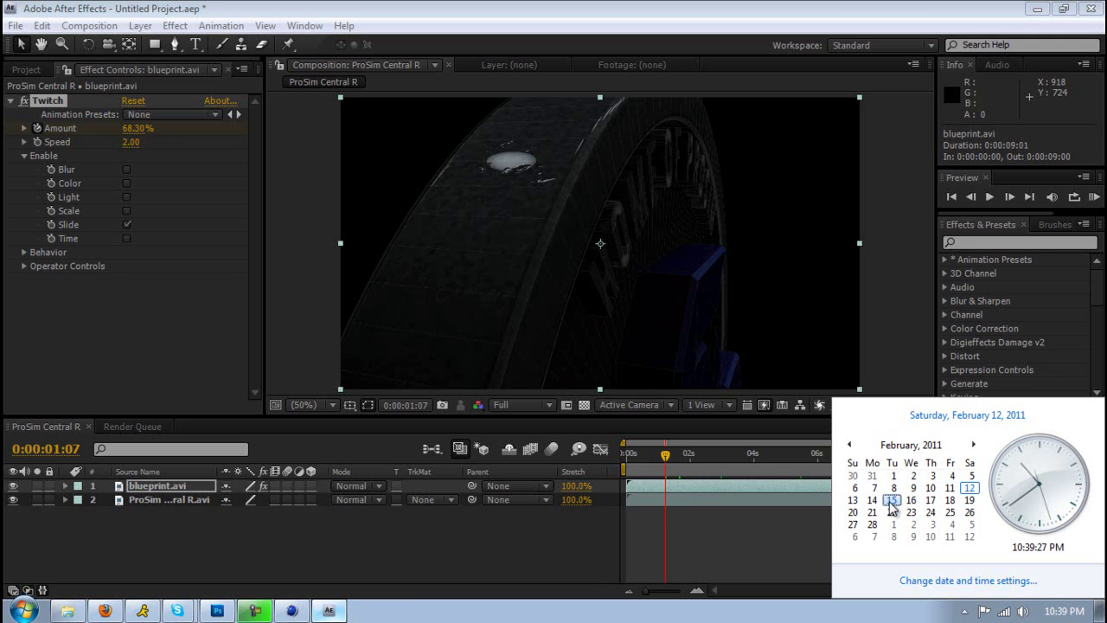
{"action": "left_click", "coordinate": [911, 501]}
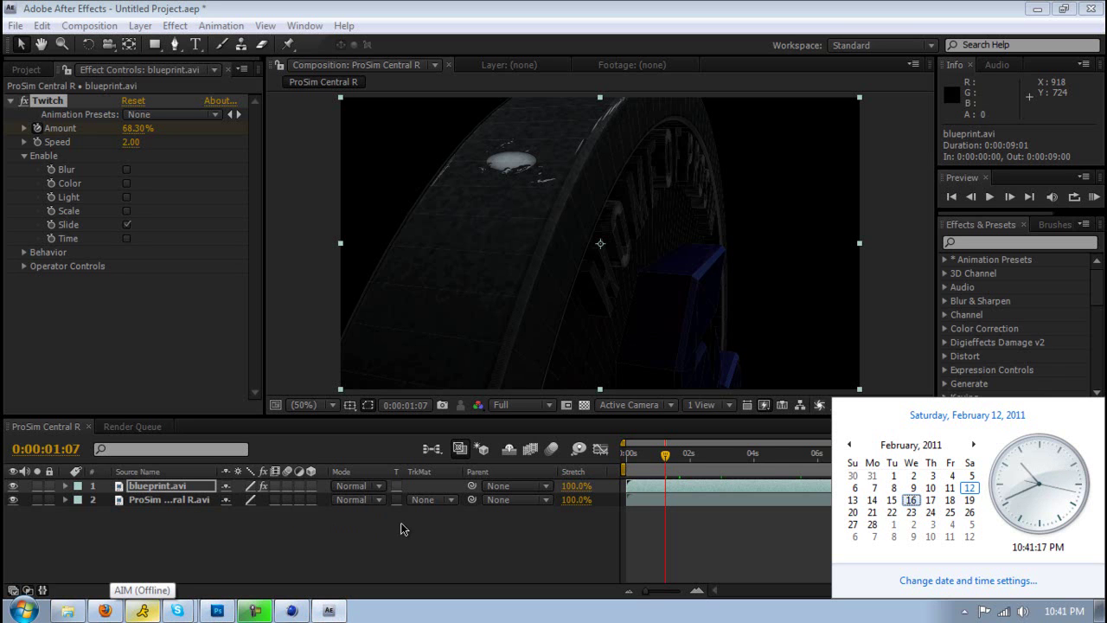
Show the desktop and select the TotalMedia Extreme, TeamViewer, Call of Duty 4, StarCraft II and Flash Media Live shortcuts.
{"action": "left_click", "coordinate": [1102, 610]}
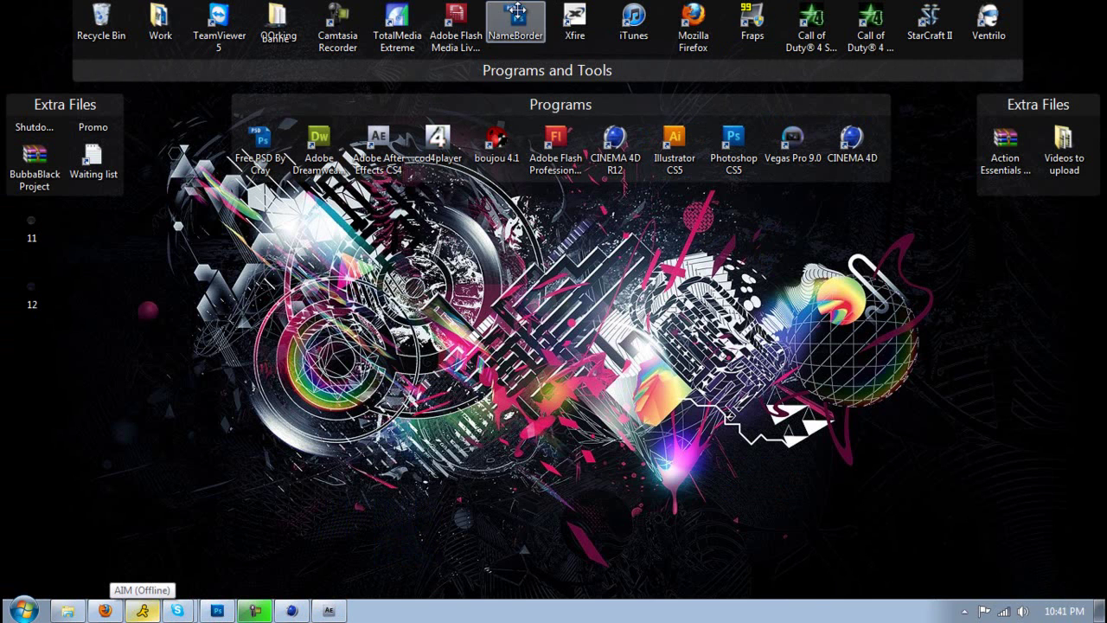
{"action": "left_click", "coordinate": [397, 26]}
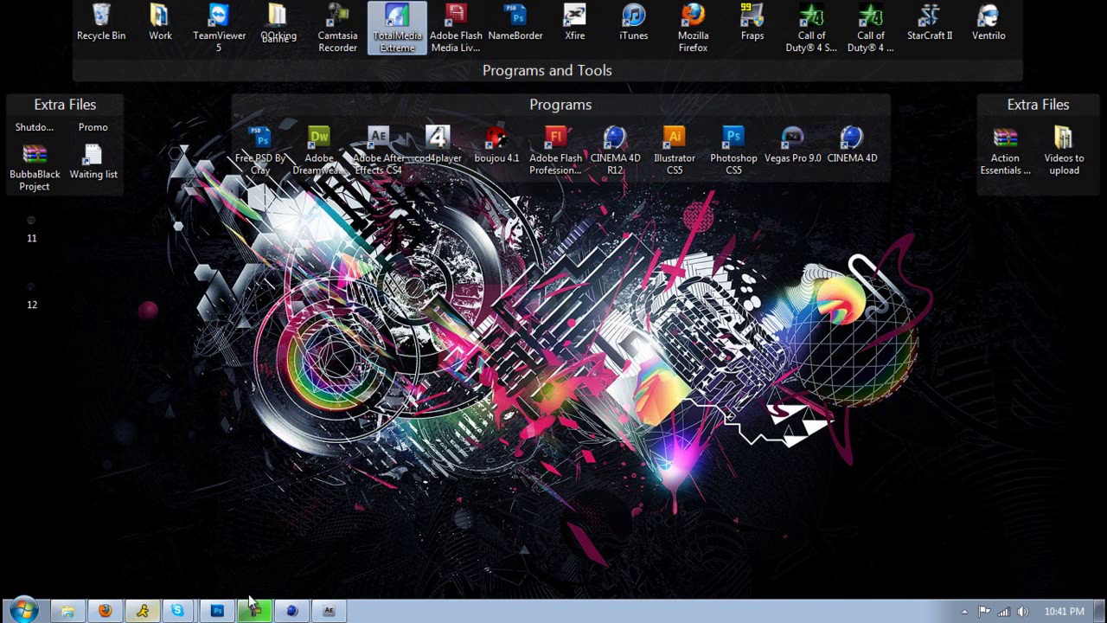
{"action": "left_click", "coordinate": [402, 260]}
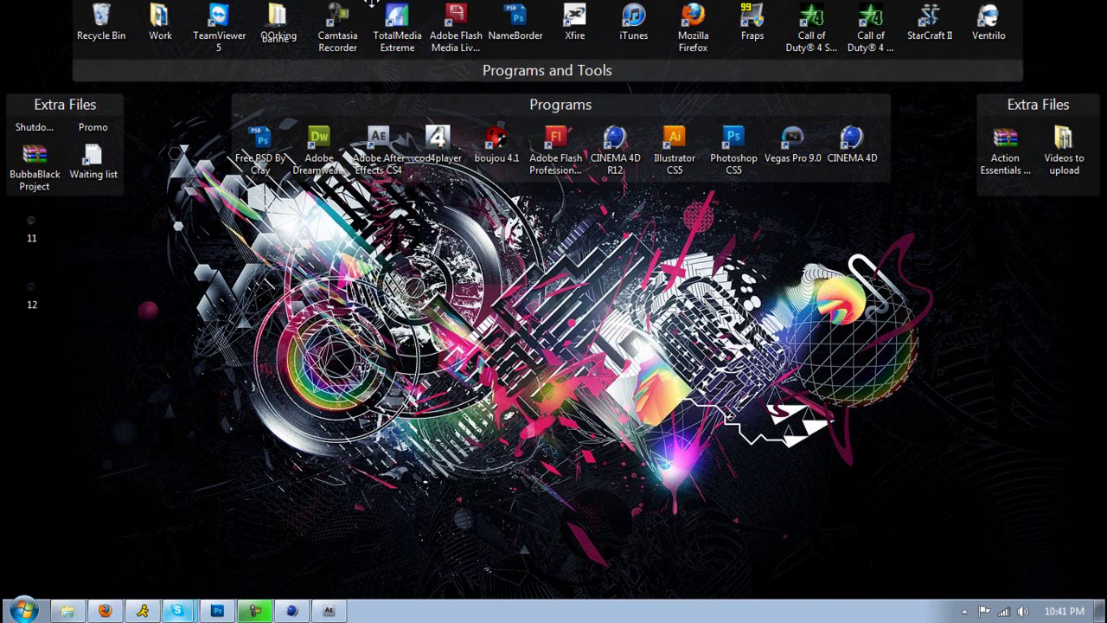
{"action": "left_click", "coordinate": [397, 26]}
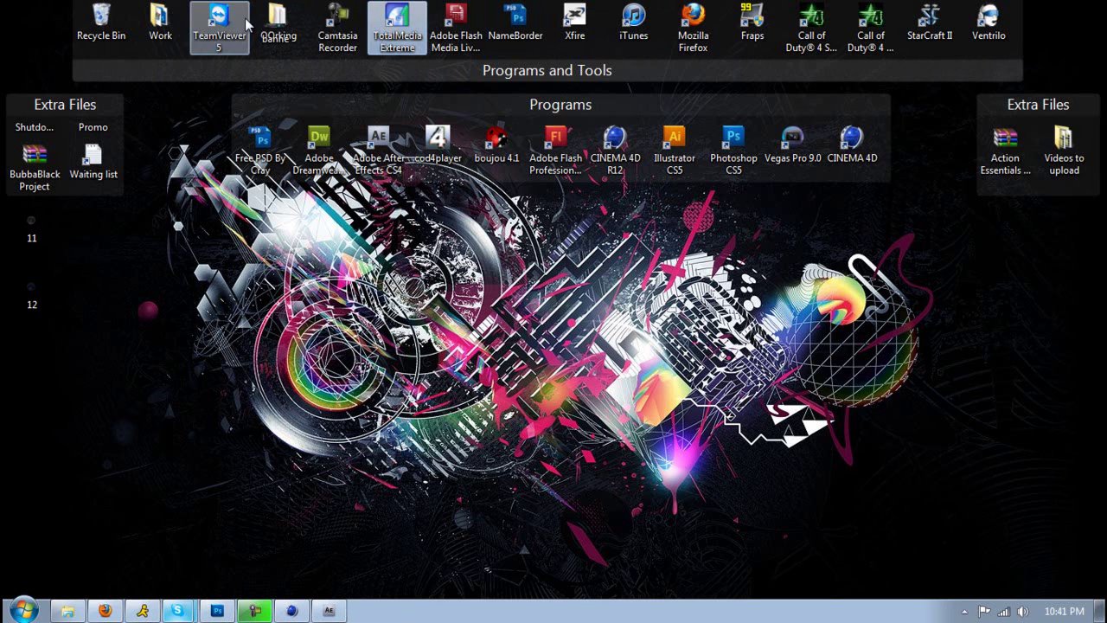
{"action": "left_click", "coordinate": [201, 35]}
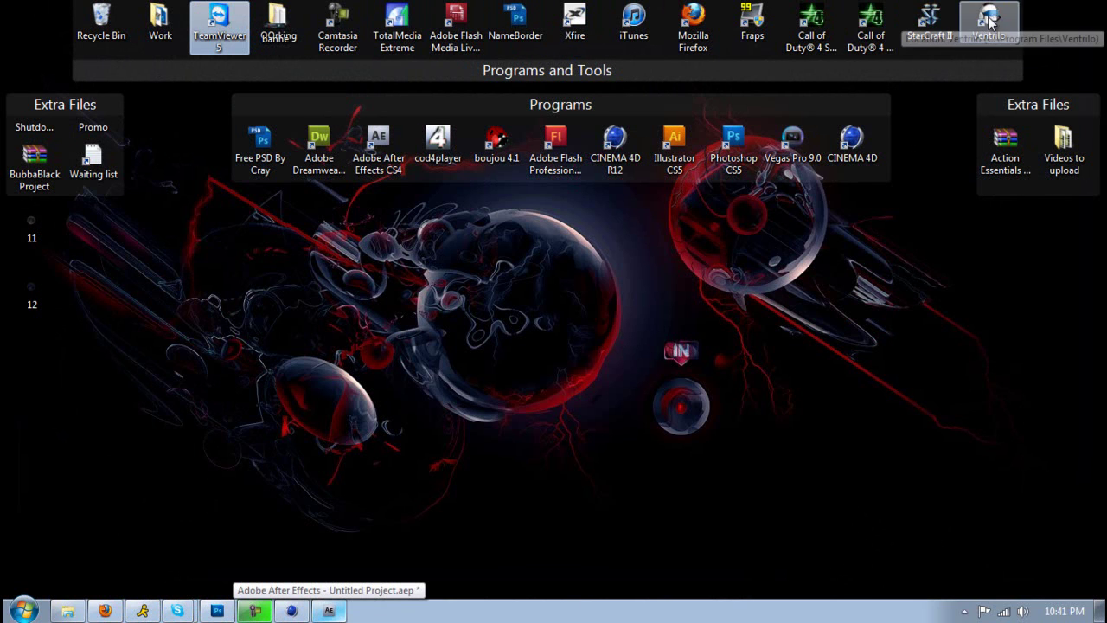
{"action": "left_click", "coordinate": [871, 30]}
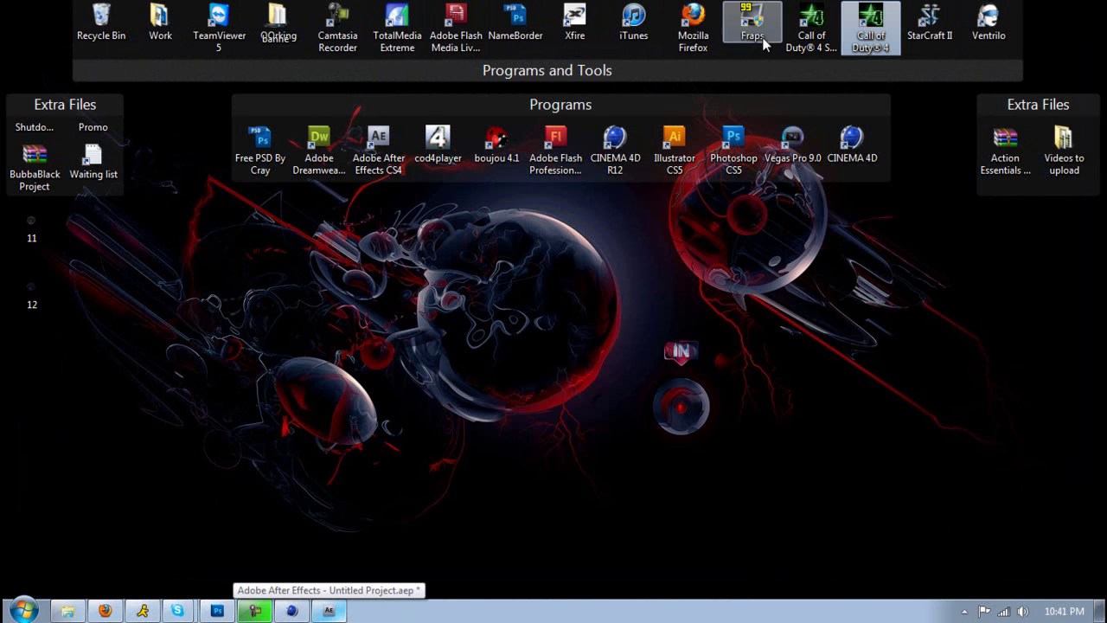
{"action": "left_click", "coordinate": [815, 31]}
{"action": "left_click", "coordinate": [929, 26]}
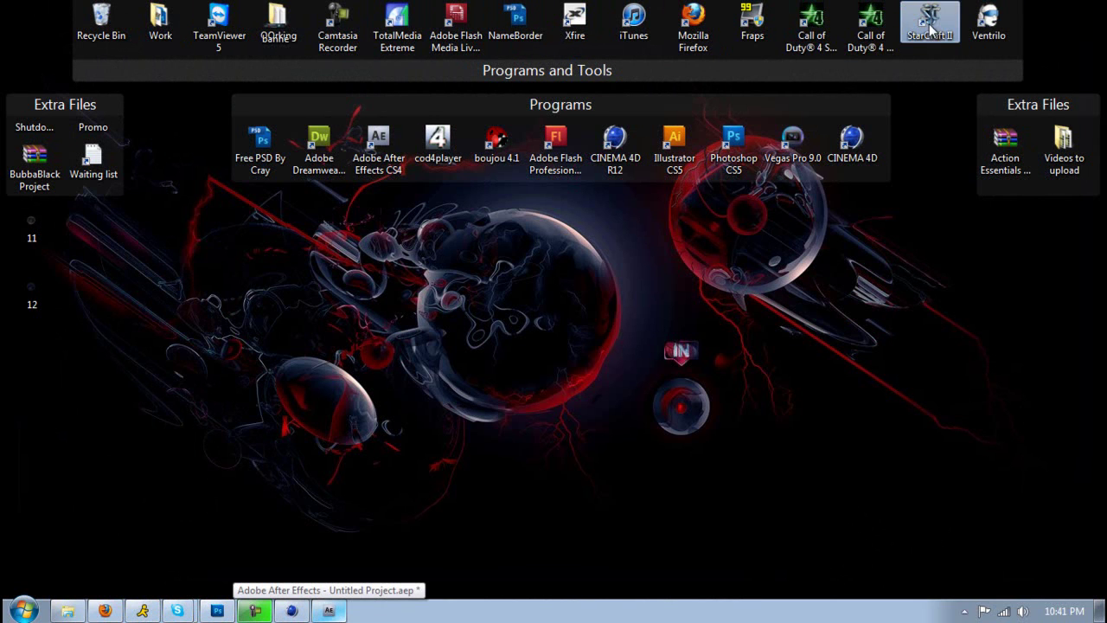
{"action": "left_click", "coordinate": [456, 26]}
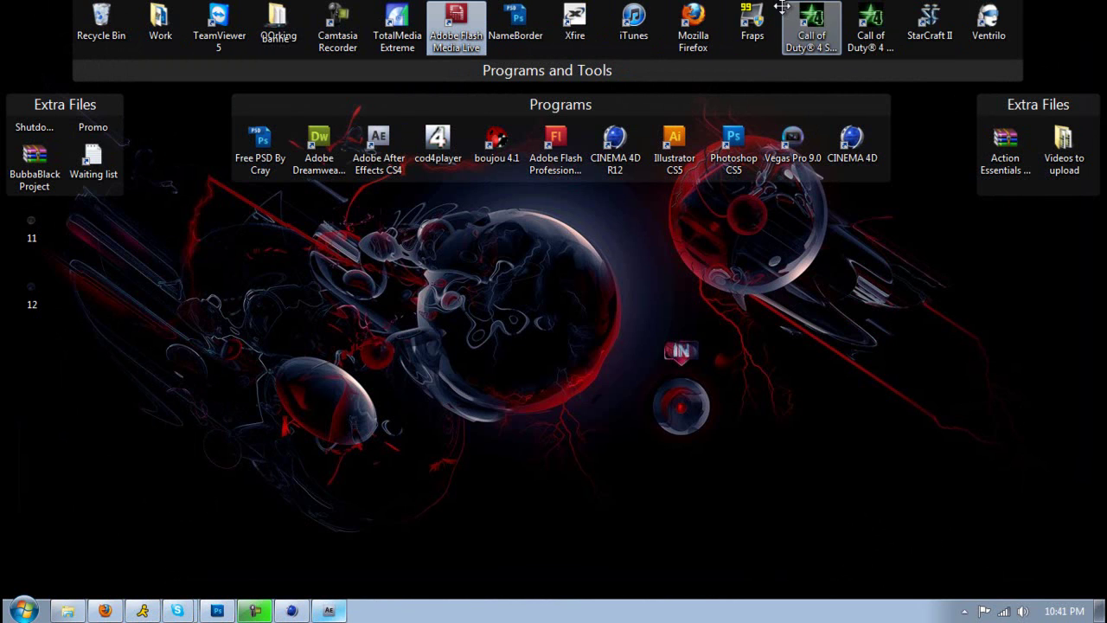